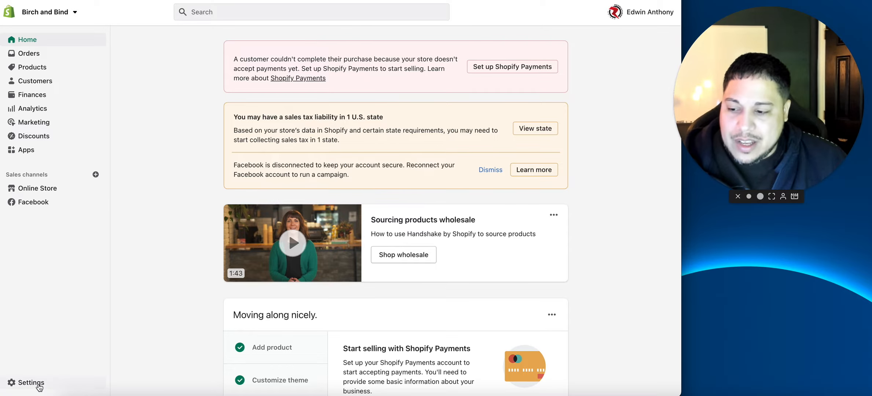
Open the store's Shipping and delivery settings and review the delivery methods offered at checkout
{"action": "left_click", "coordinate": [31, 382]}
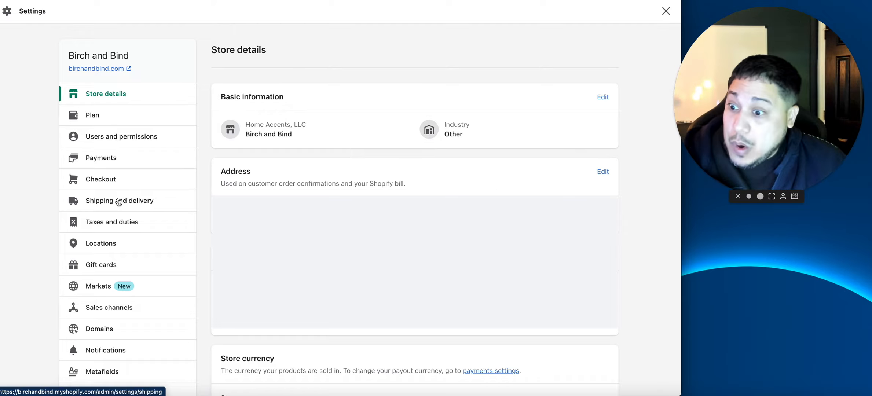
{"action": "left_click", "coordinate": [100, 202]}
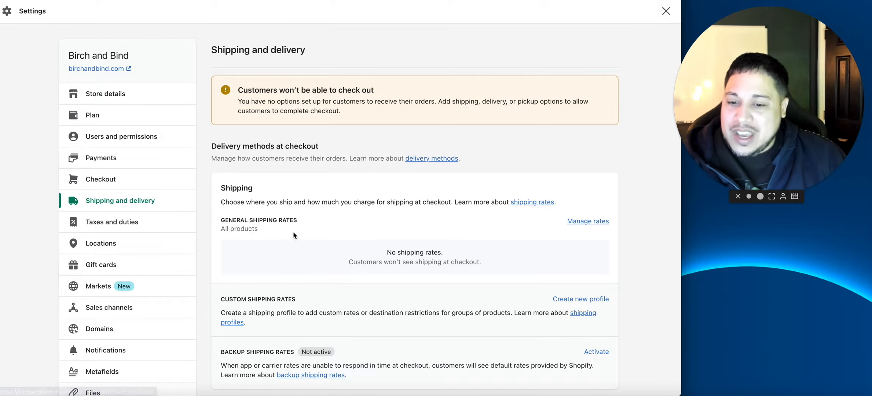
{"action": "scroll", "coordinate": [294, 235], "scroll_direction": "down", "scroll_amount": 3}
{"action": "scroll", "coordinate": [293, 235], "scroll_direction": "down", "scroll_amount": 1}
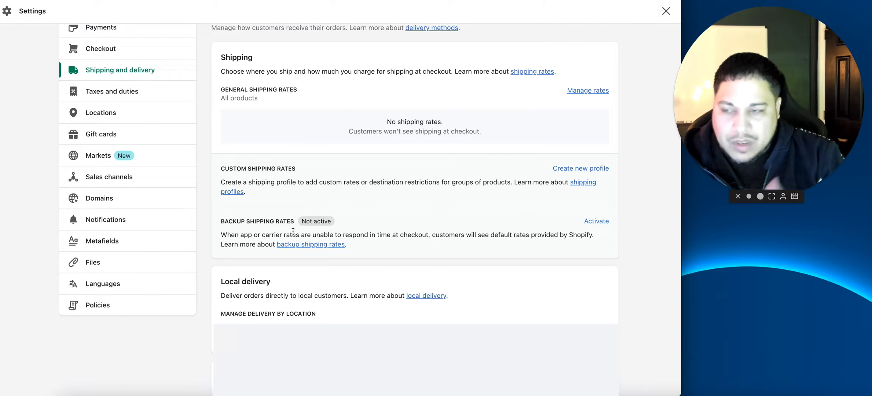
{"action": "scroll", "coordinate": [295, 235], "scroll_direction": "up", "scroll_amount": 3}
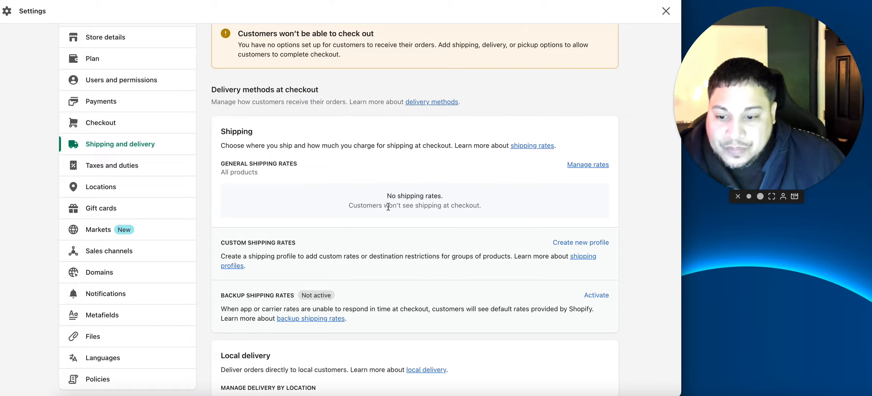
{"action": "scroll", "coordinate": [395, 202], "scroll_direction": "down", "scroll_amount": 1}
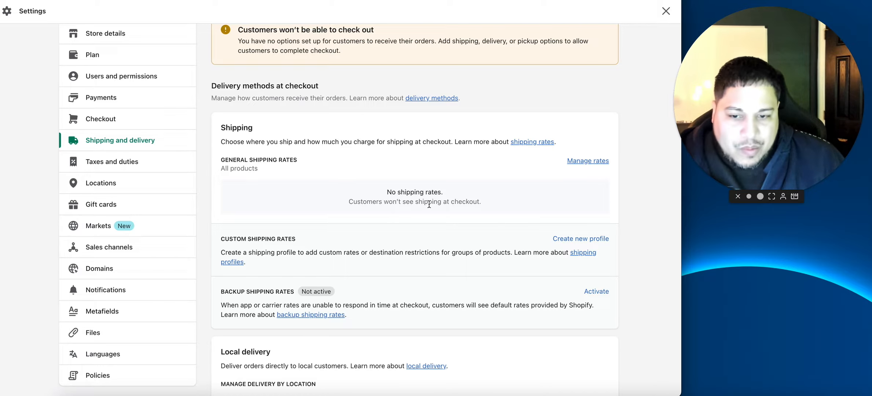
{"action": "scroll", "coordinate": [586, 200], "scroll_direction": "up", "scroll_amount": 3}
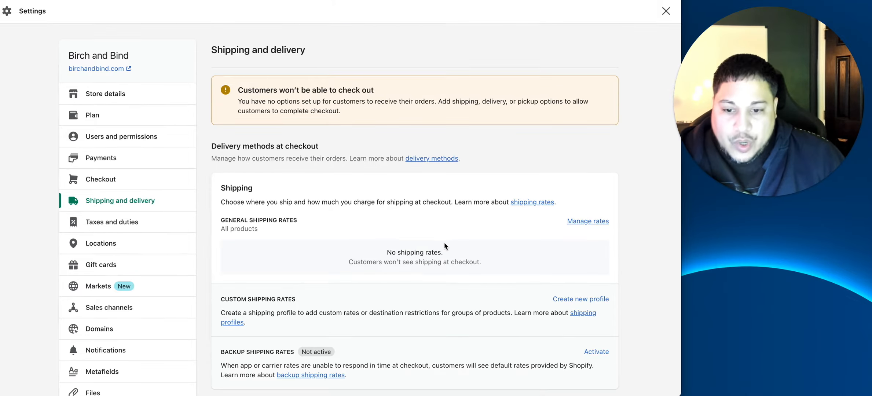
{"action": "scroll", "coordinate": [440, 242], "scroll_direction": "down", "scroll_amount": 2}
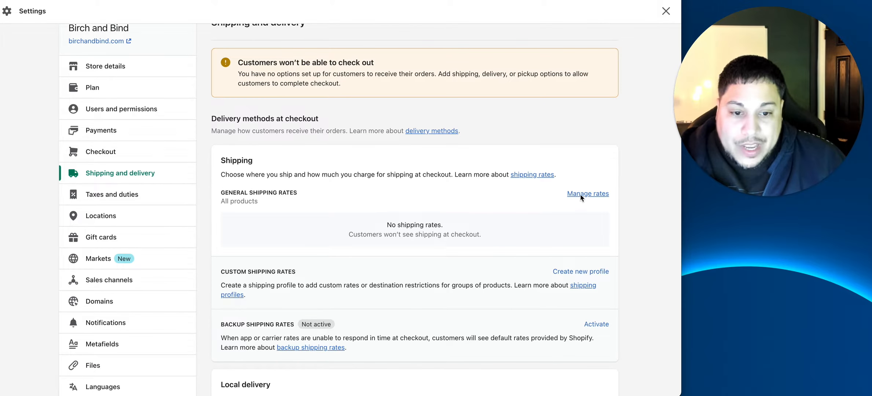
Open the general shipping rates profile and examine its products and the locations it does not ship from
{"action": "left_click", "coordinate": [579, 198]}
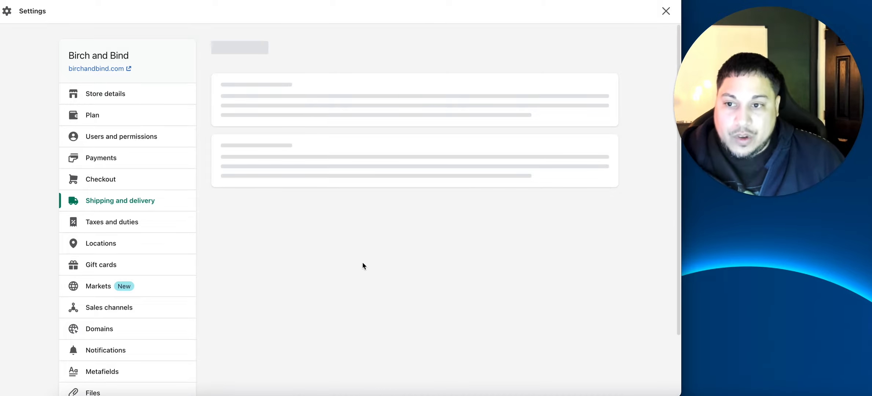
{"action": "scroll", "coordinate": [364, 266], "scroll_direction": "down", "scroll_amount": 3}
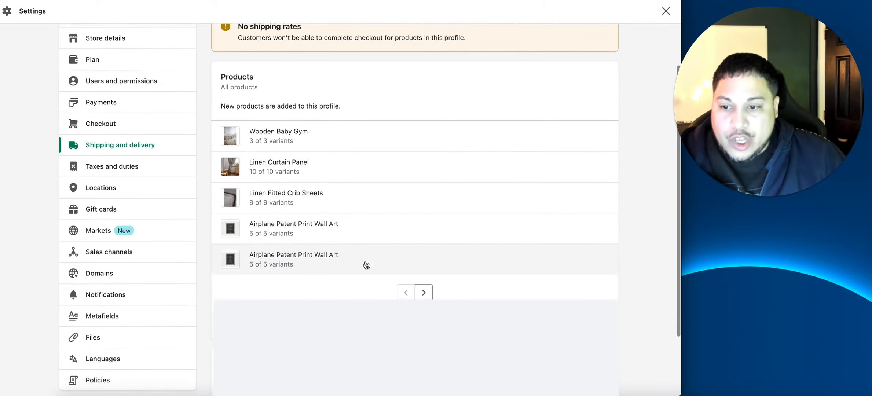
{"action": "scroll", "coordinate": [367, 262], "scroll_direction": "down", "scroll_amount": 2}
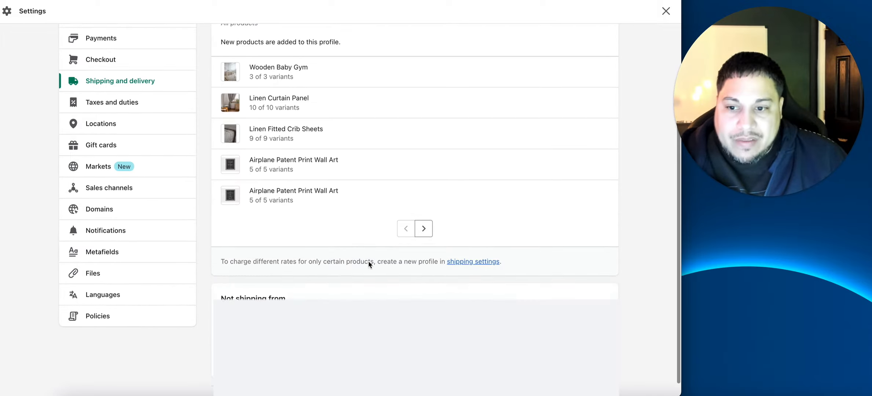
{"action": "scroll", "coordinate": [392, 162], "scroll_direction": "up", "scroll_amount": 2}
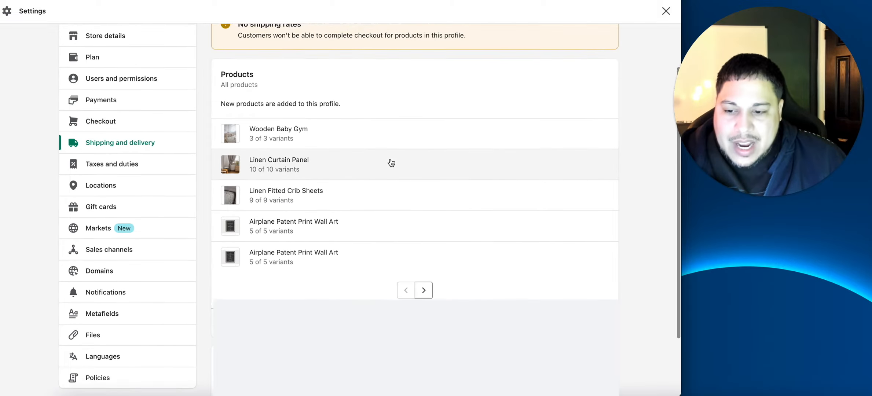
{"action": "scroll", "coordinate": [392, 162], "scroll_direction": "down", "scroll_amount": 1}
{"action": "scroll", "coordinate": [392, 163], "scroll_direction": "up", "scroll_amount": 1}
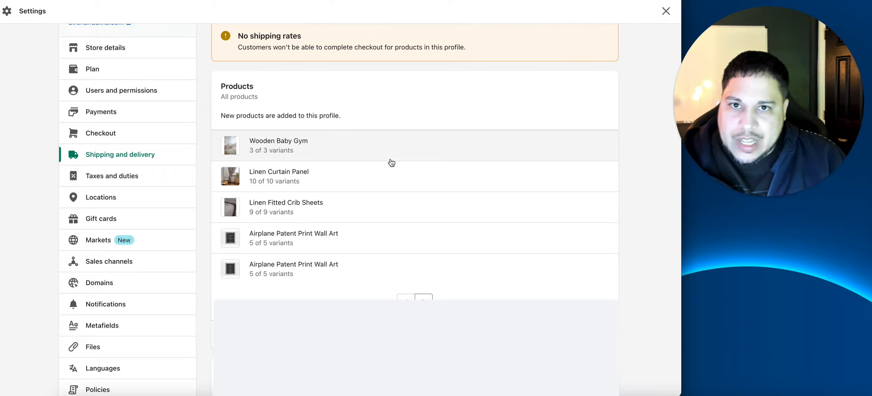
{"action": "scroll", "coordinate": [394, 164], "scroll_direction": "down", "scroll_amount": 1}
{"action": "scroll", "coordinate": [394, 165], "scroll_direction": "up", "scroll_amount": 1}
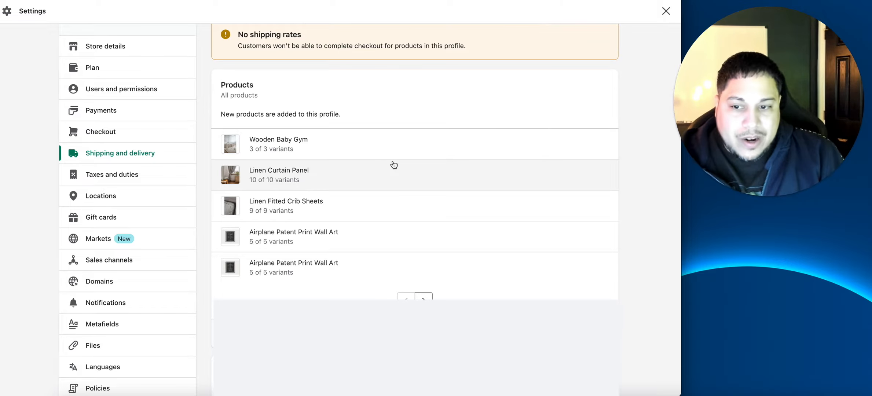
{"action": "scroll", "coordinate": [394, 165], "scroll_direction": "down", "scroll_amount": 5}
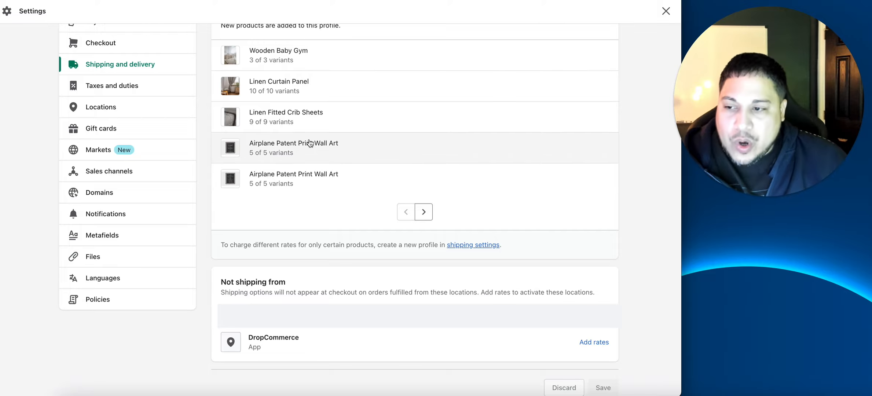
Check the store's Locations settings and return to the Shipping and delivery settings
{"action": "left_click", "coordinate": [100, 113]}
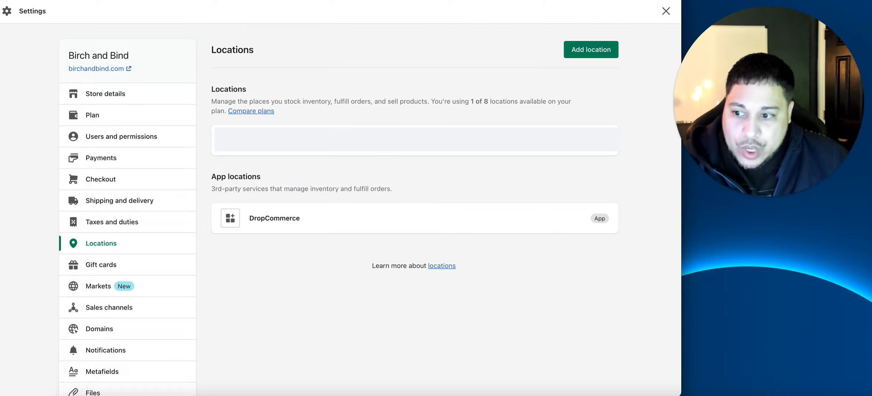
{"action": "left_click", "coordinate": [120, 202]}
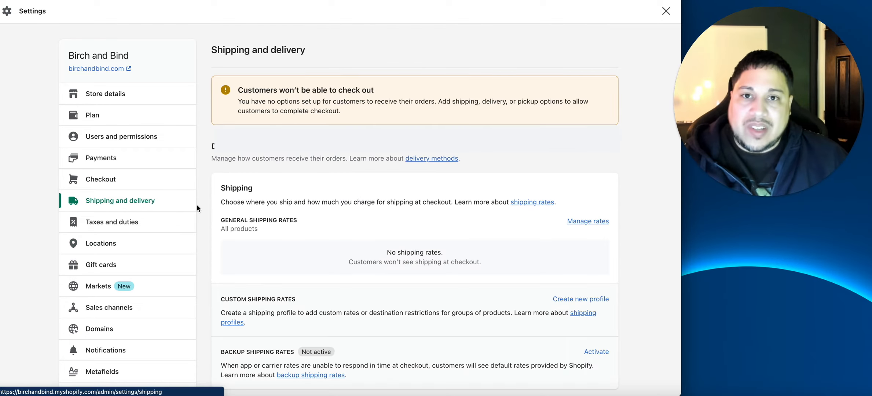
{"action": "scroll", "coordinate": [200, 208], "scroll_direction": "down", "scroll_amount": 3}
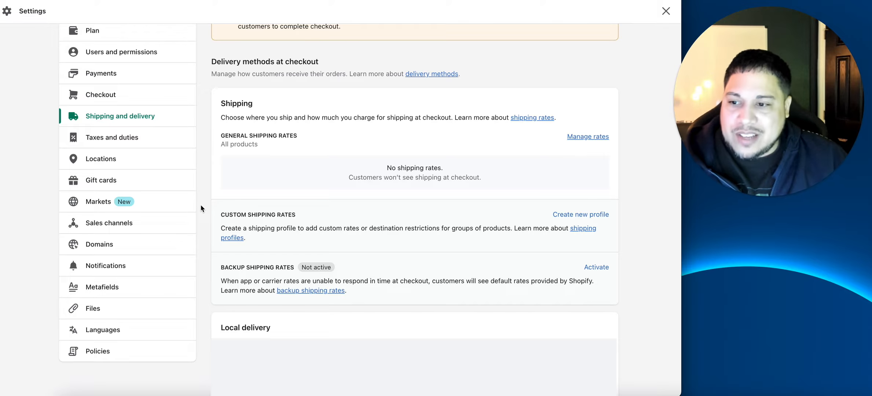
{"action": "scroll", "coordinate": [260, 191], "scroll_direction": "down", "scroll_amount": 1}
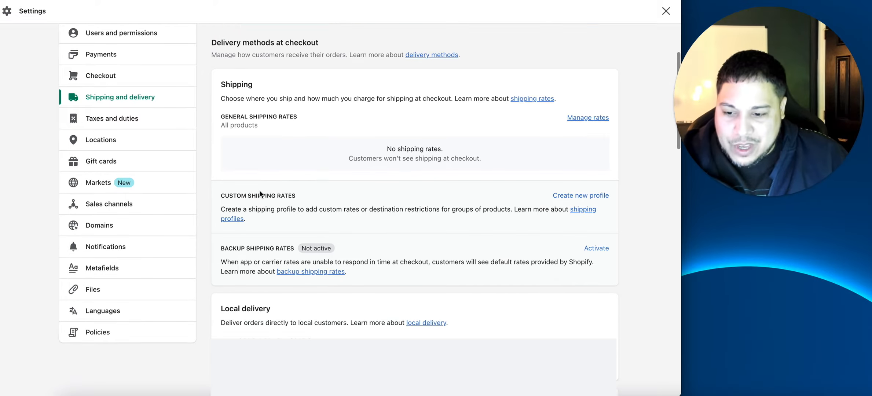
{"action": "scroll", "coordinate": [260, 191], "scroll_direction": "up", "scroll_amount": 1}
{"action": "scroll", "coordinate": [260, 192], "scroll_direction": "up", "scroll_amount": 2}
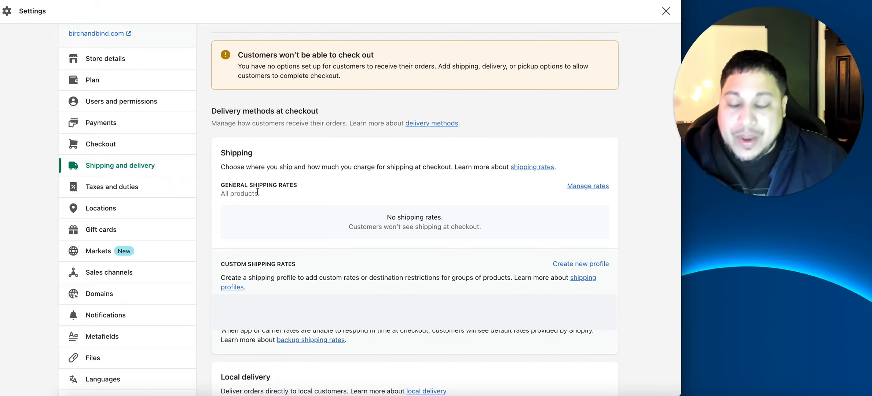
{"action": "scroll", "coordinate": [253, 195], "scroll_direction": "down", "scroll_amount": 1}
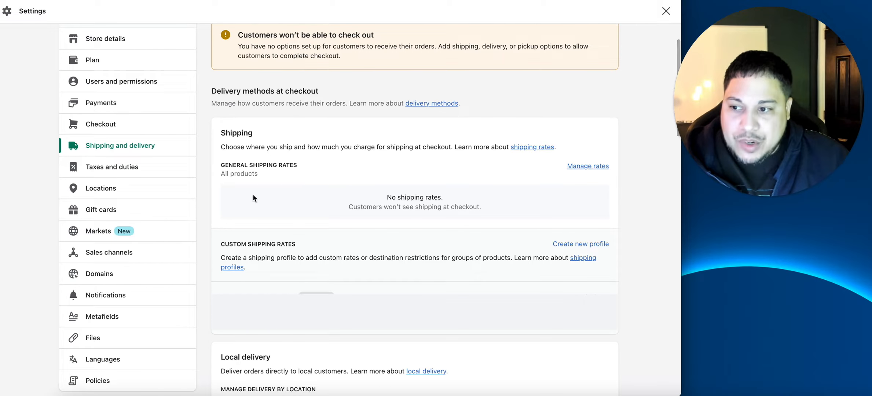
Add new rates for the DropCommerce location in the general shipping rates profile
{"action": "left_click", "coordinate": [587, 167]}
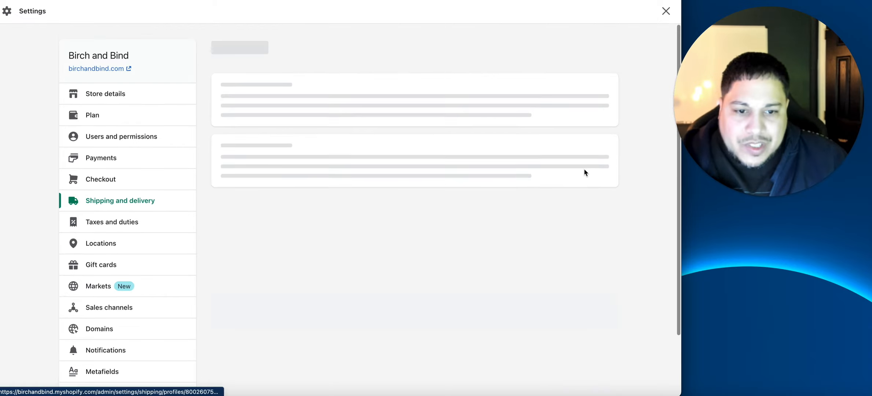
{"action": "scroll", "coordinate": [373, 247], "scroll_direction": "down", "scroll_amount": 5}
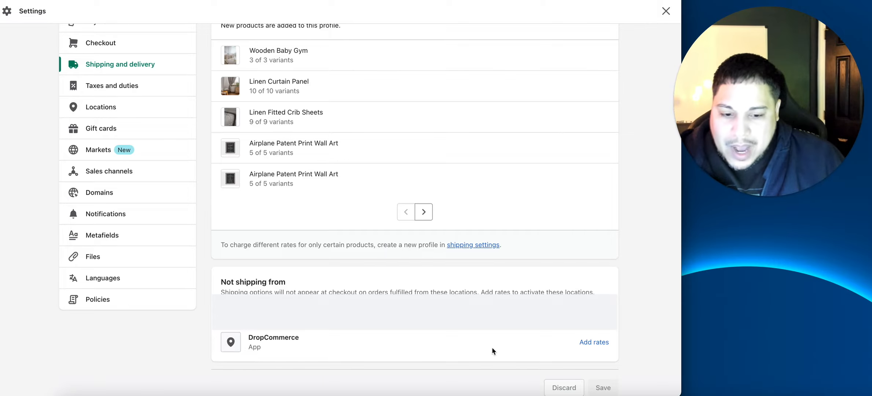
{"action": "left_click", "coordinate": [594, 344]}
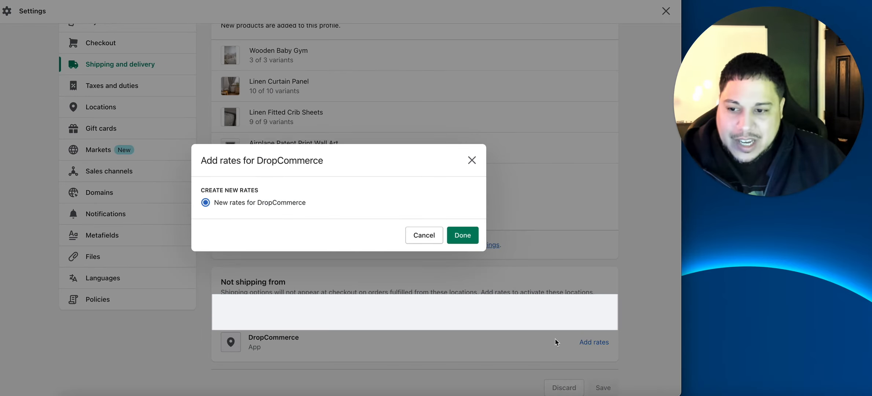
{"action": "left_click", "coordinate": [470, 239]}
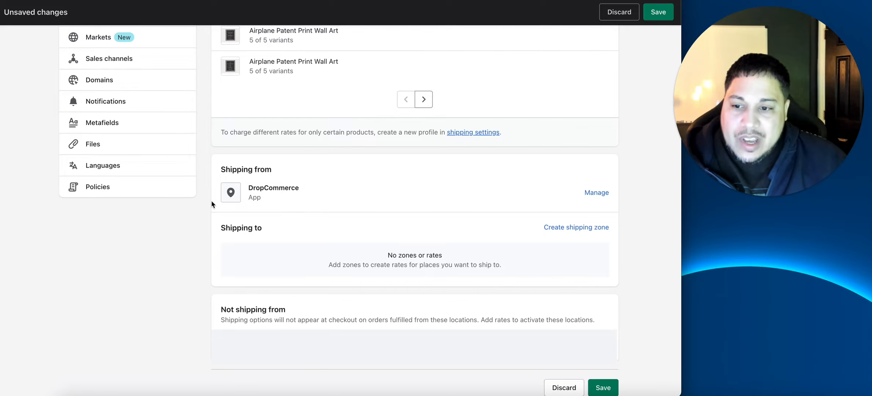
Start a new shipping zone for DropCommerce and name it Continental US
{"action": "left_click", "coordinate": [553, 231]}
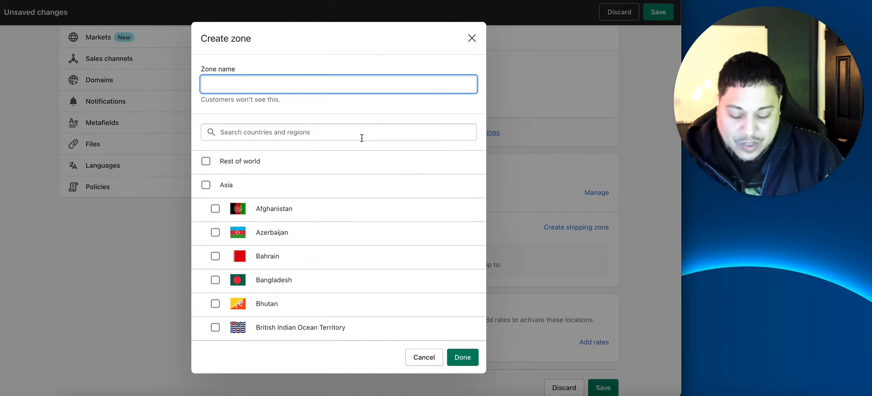
{"action": "type", "text": "Cont"}
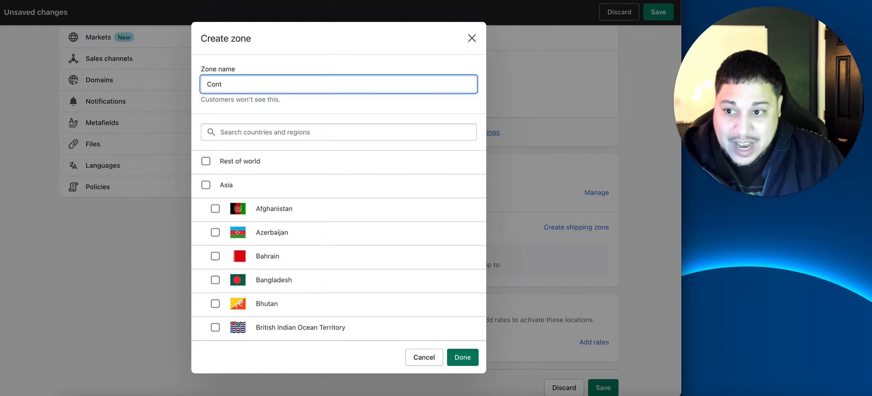
{"action": "type", "text": "inent"}
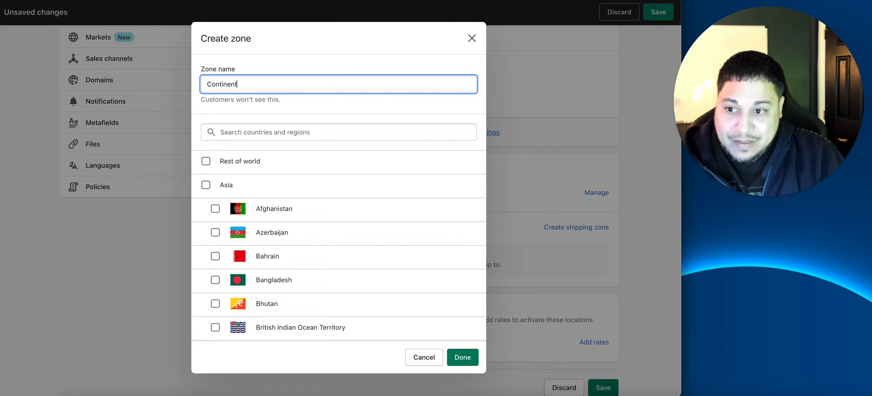
{"action": "type", "text": "al US"}
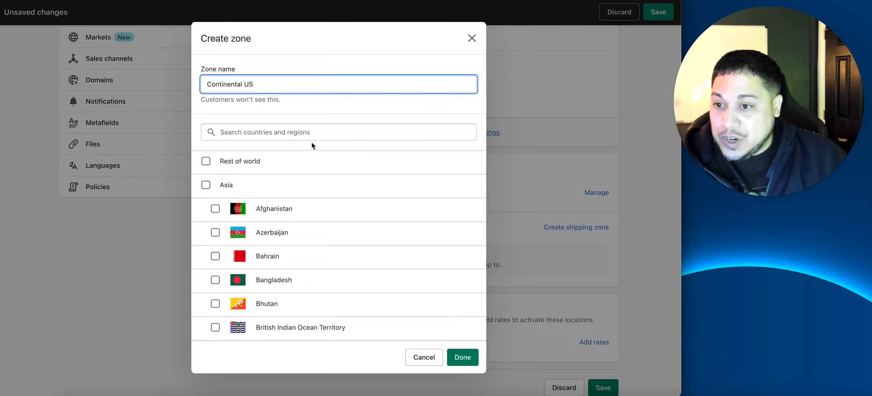
Search the zone's countries and regions for the United States and include it in the zone
{"action": "left_click", "coordinate": [247, 133]}
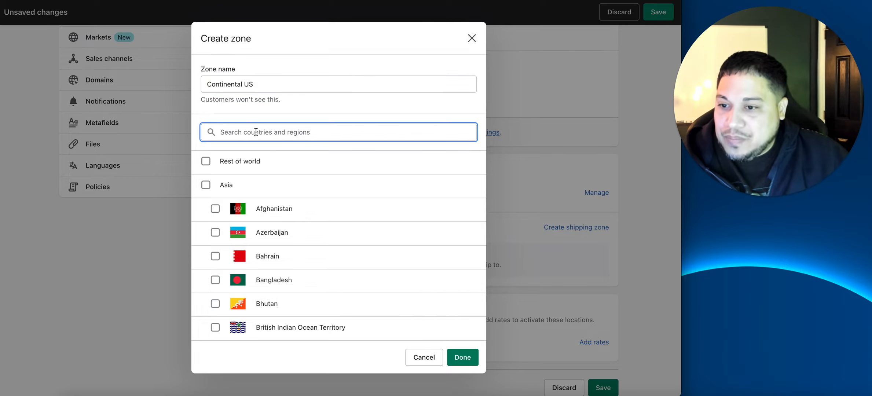
{"action": "type", "text": "USA"}
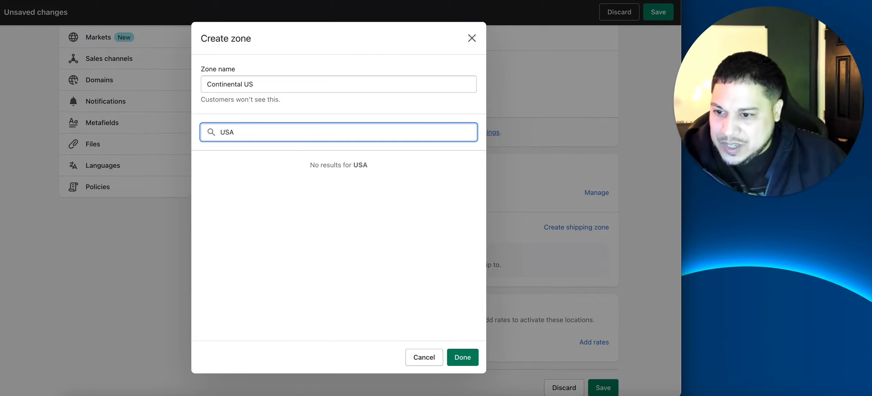
{"action": "double_click", "coordinate": [260, 131]}
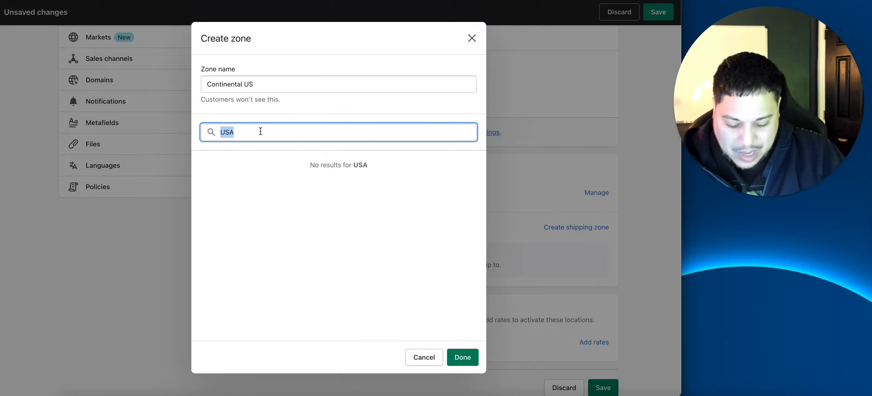
{"action": "type", "text": "United"}
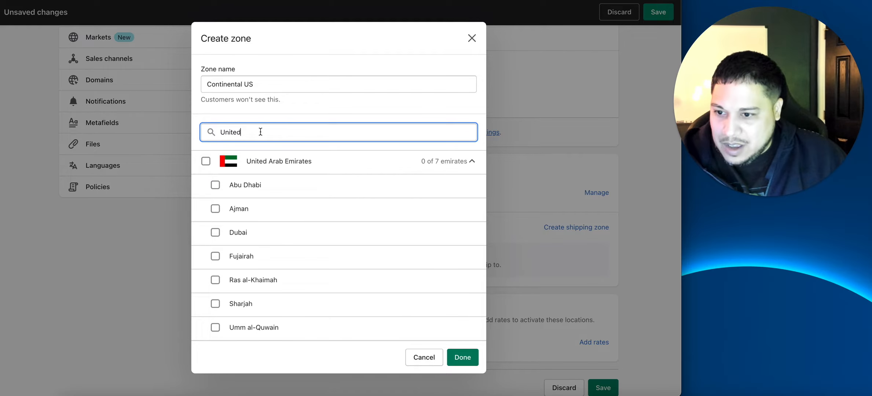
{"action": "scroll", "coordinate": [269, 194], "scroll_direction": "down", "scroll_amount": 2}
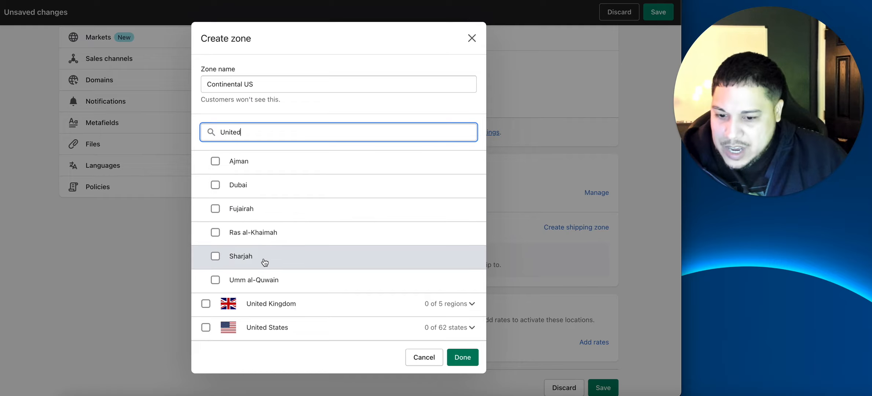
{"action": "left_click", "coordinate": [206, 327]}
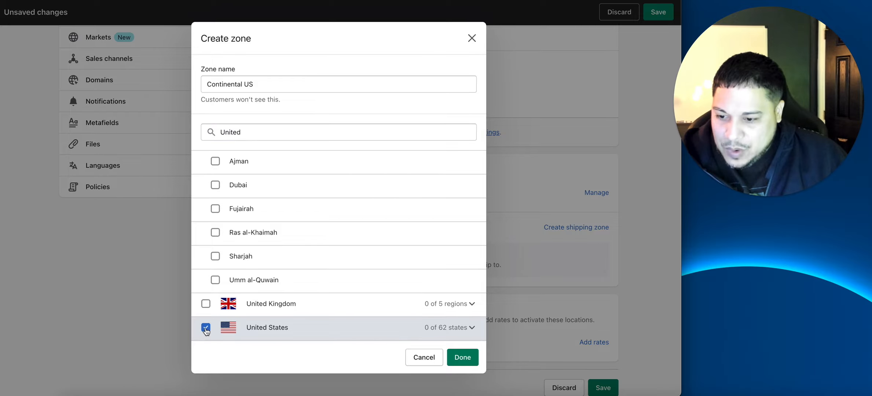
Expand the United States entry and review the states and territories included in the zone
{"action": "left_click", "coordinate": [472, 328]}
{"action": "scroll", "coordinate": [374, 292], "scroll_direction": "down", "scroll_amount": 5}
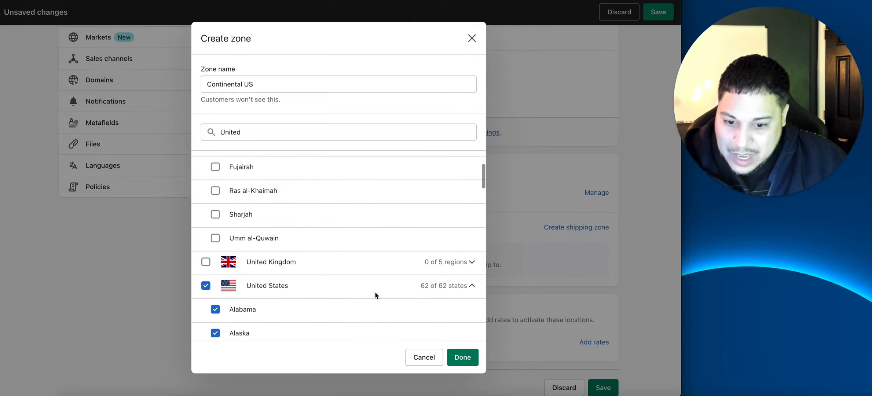
{"action": "scroll", "coordinate": [375, 291], "scroll_direction": "up", "scroll_amount": 3}
{"action": "scroll", "coordinate": [375, 293], "scroll_direction": "down", "scroll_amount": 8}
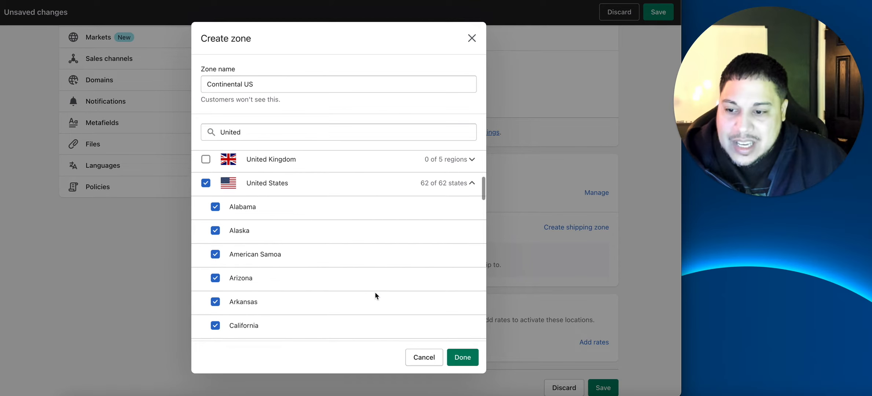
{"action": "scroll", "coordinate": [375, 293], "scroll_direction": "down", "scroll_amount": 10}
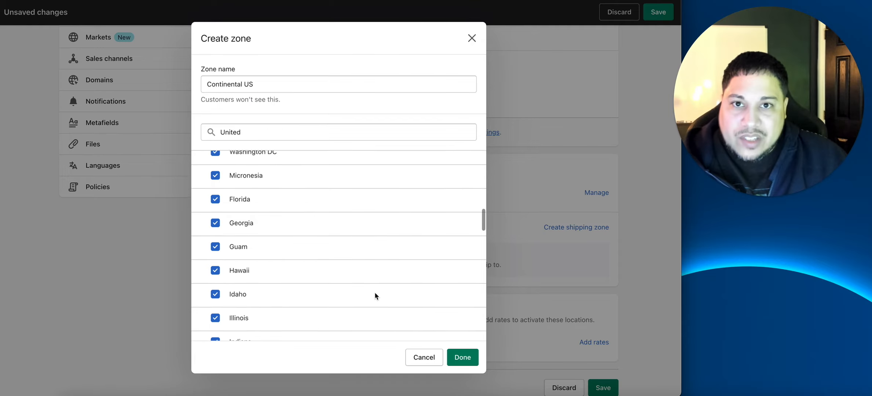
{"action": "scroll", "coordinate": [375, 295], "scroll_direction": "down", "scroll_amount": 10}
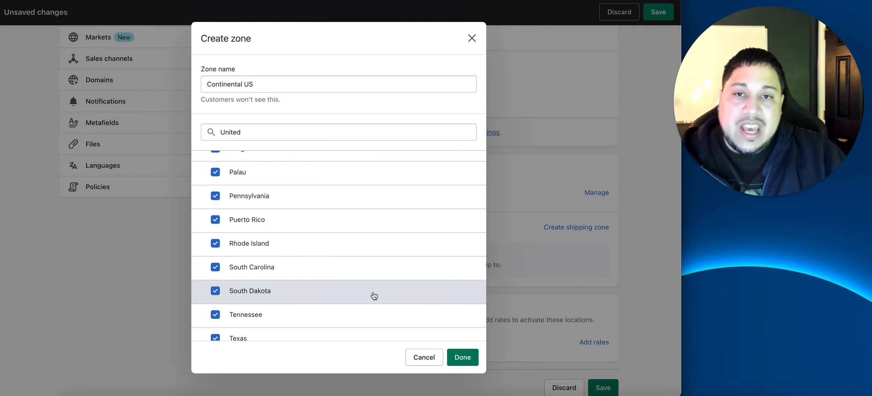
{"action": "scroll", "coordinate": [357, 273], "scroll_direction": "up", "scroll_amount": 6}
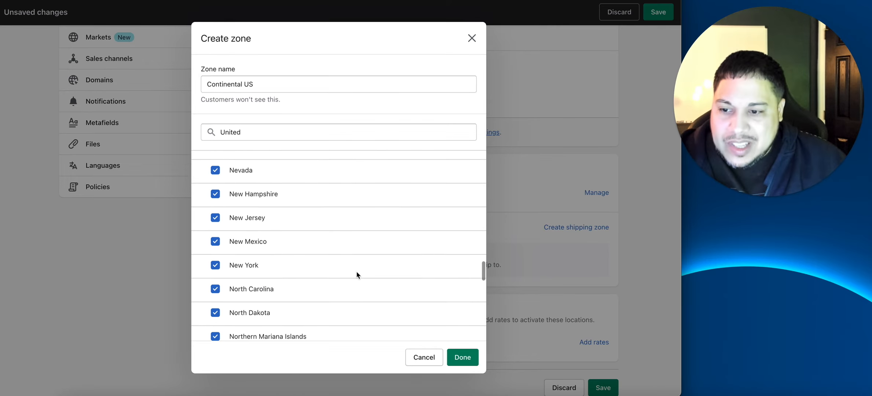
{"action": "scroll", "coordinate": [355, 274], "scroll_direction": "up", "scroll_amount": 15}
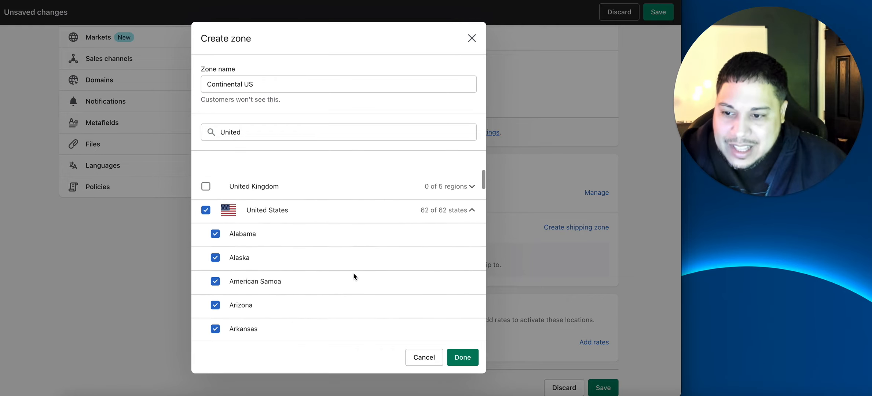
{"action": "scroll", "coordinate": [353, 272], "scroll_direction": "up", "scroll_amount": 3}
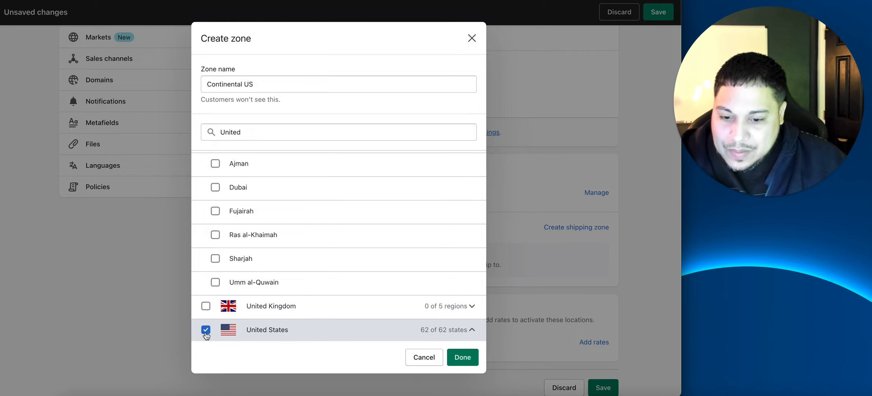
Review the zone's selected US states and excluded territories, and finish creating the Continental US zone
{"action": "scroll", "coordinate": [284, 316], "scroll_direction": "down", "scroll_amount": 6}
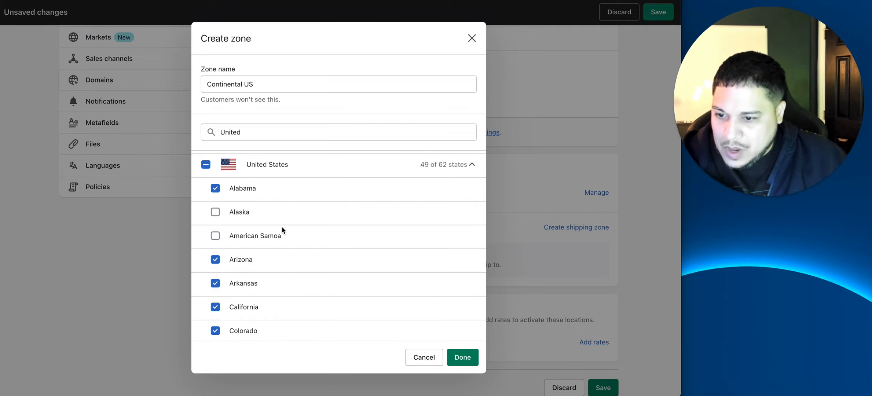
{"action": "scroll", "coordinate": [282, 227], "scroll_direction": "down", "scroll_amount": 1}
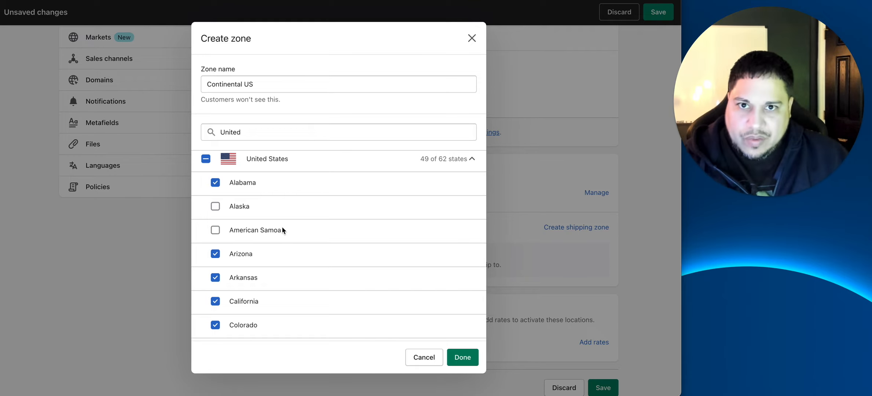
{"action": "scroll", "coordinate": [329, 251], "scroll_direction": "down", "scroll_amount": 6}
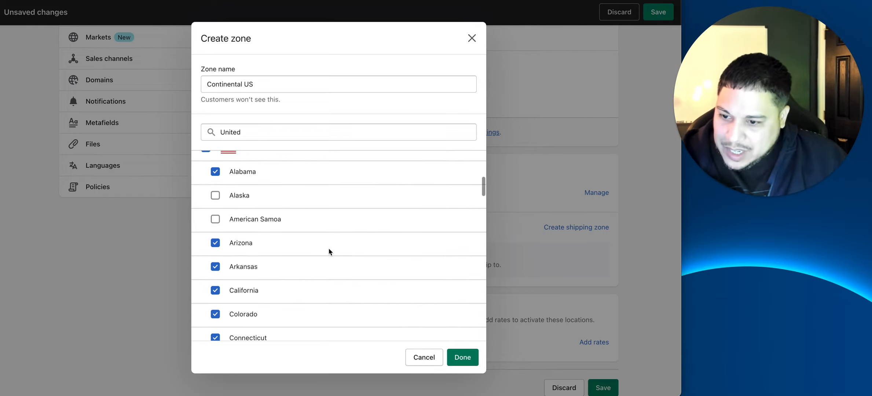
{"action": "scroll", "coordinate": [329, 249], "scroll_direction": "down", "scroll_amount": 7}
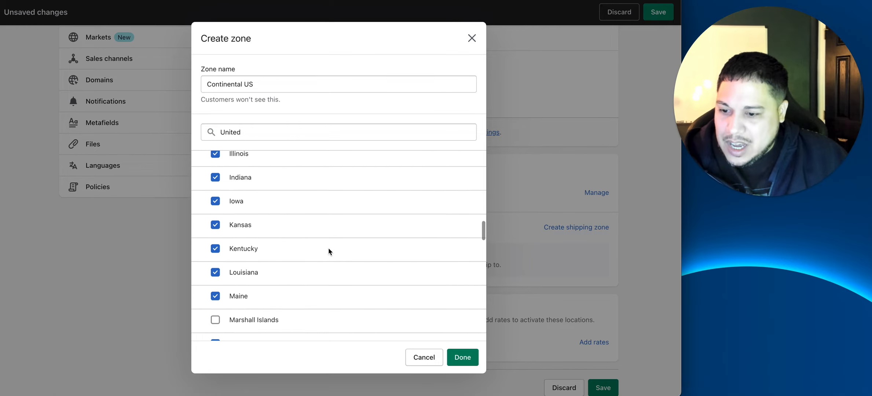
{"action": "scroll", "coordinate": [328, 252], "scroll_direction": "down", "scroll_amount": 6}
{"action": "scroll", "coordinate": [329, 247], "scroll_direction": "down", "scroll_amount": 6}
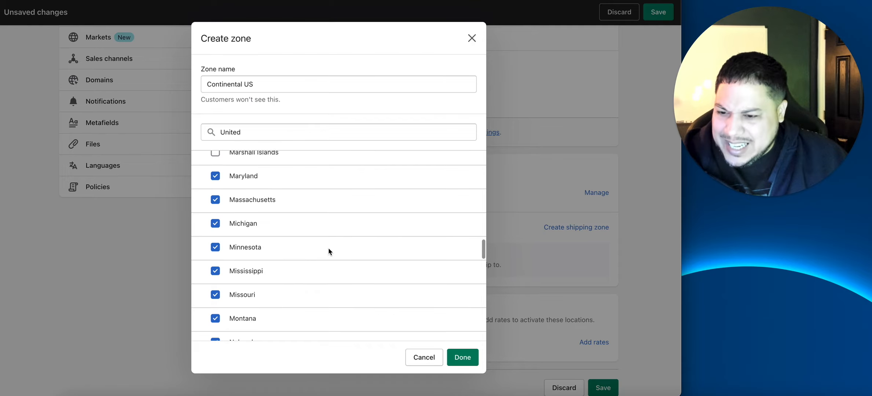
{"action": "scroll", "coordinate": [329, 250], "scroll_direction": "down", "scroll_amount": 6}
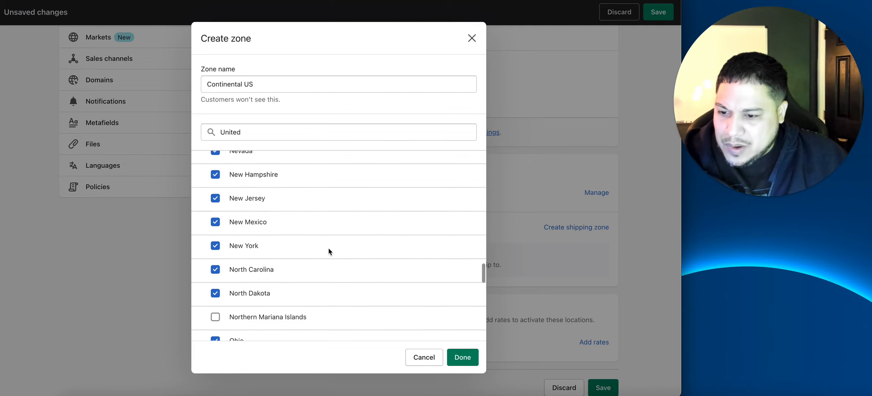
{"action": "scroll", "coordinate": [329, 252], "scroll_direction": "down", "scroll_amount": 5}
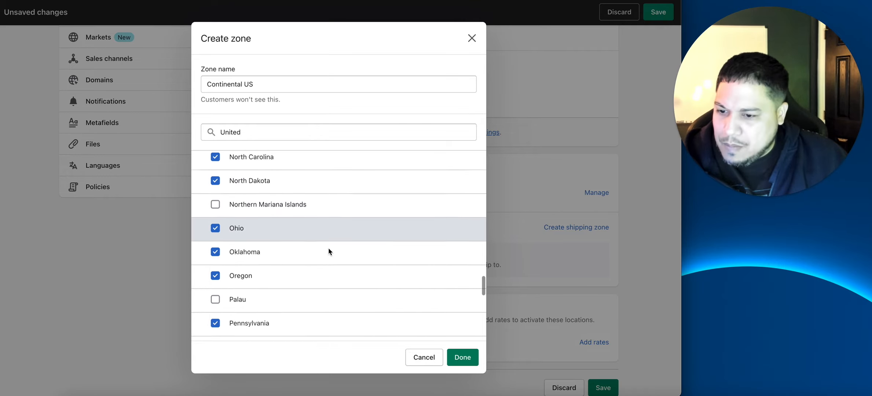
{"action": "scroll", "coordinate": [325, 247], "scroll_direction": "down", "scroll_amount": 6}
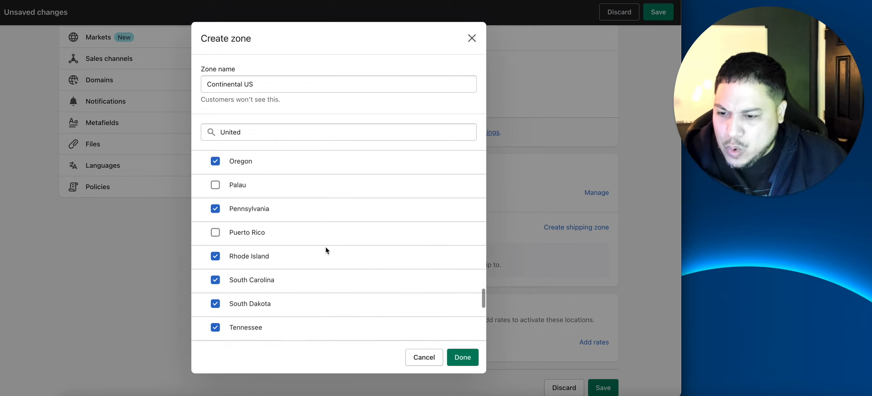
{"action": "scroll", "coordinate": [326, 250], "scroll_direction": "down", "scroll_amount": 3}
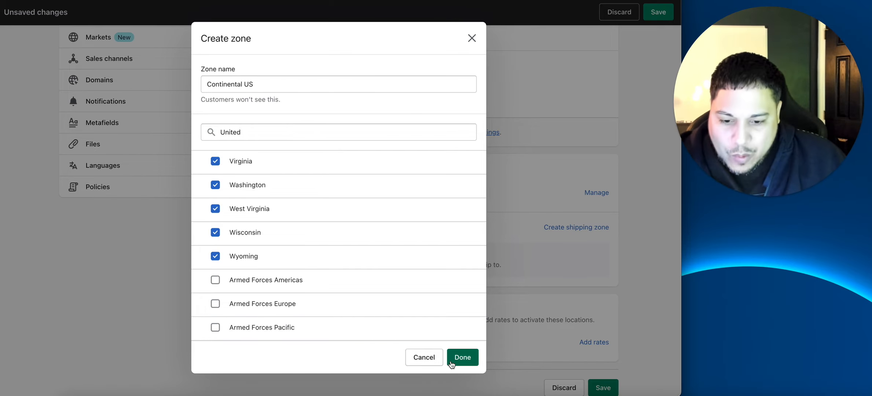
{"action": "left_click", "coordinate": [461, 357]}
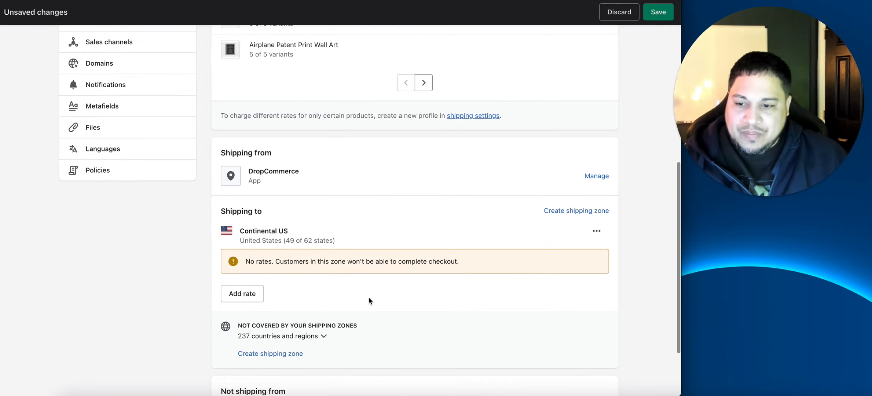
Start a new rate for the Continental US zone and name it Free Domestic Shipping
{"action": "scroll", "coordinate": [369, 295], "scroll_direction": "down", "scroll_amount": 1}
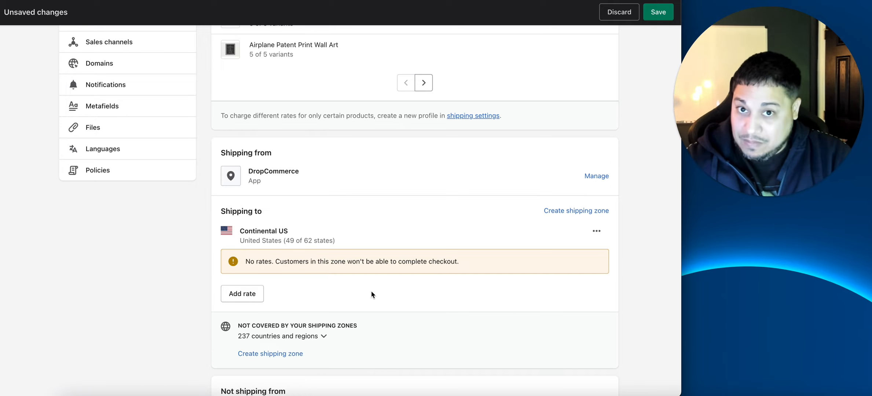
{"action": "left_click", "coordinate": [240, 294]}
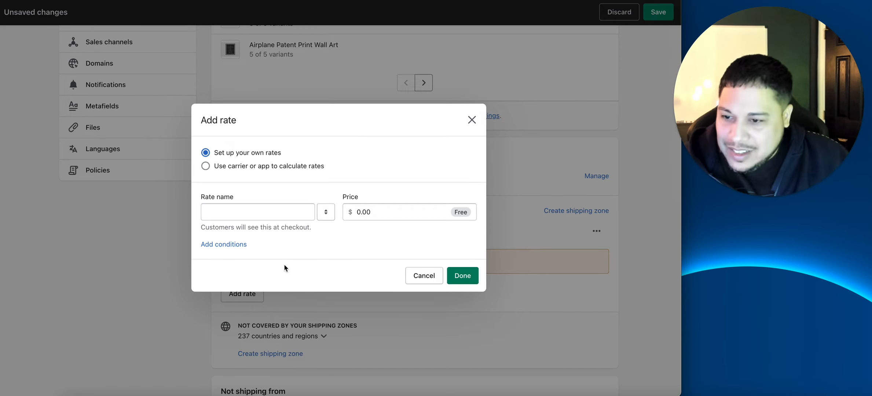
{"action": "left_click", "coordinate": [231, 216]}
{"action": "type", "text": "Fr"}
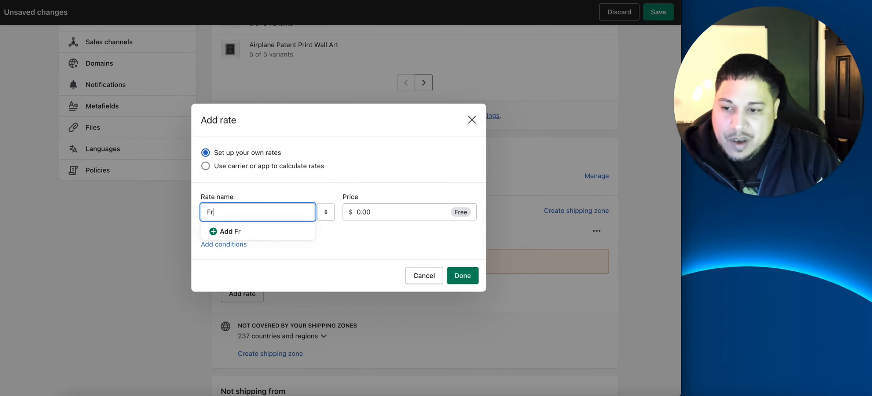
{"action": "type", "text": "ee Dom"}
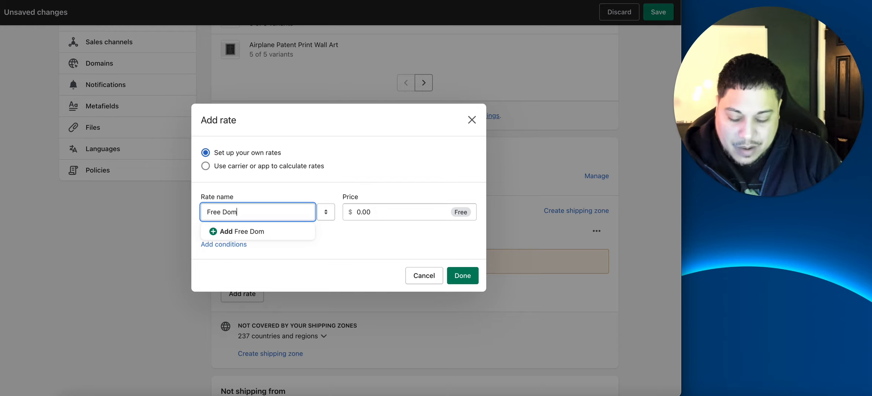
{"action": "type", "text": "estic Shipping"}
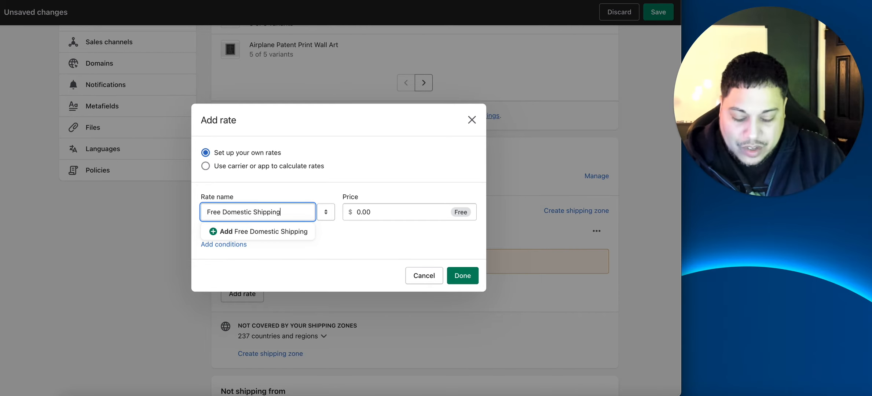
Append the delivery time "( 7 - 10 Business days)" to the rate name
{"action": "type", "text": "("}
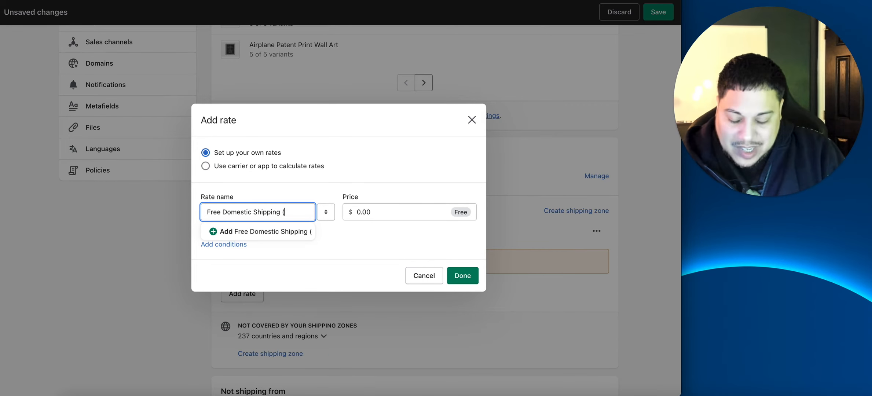
{"action": "type", "text": "7"}
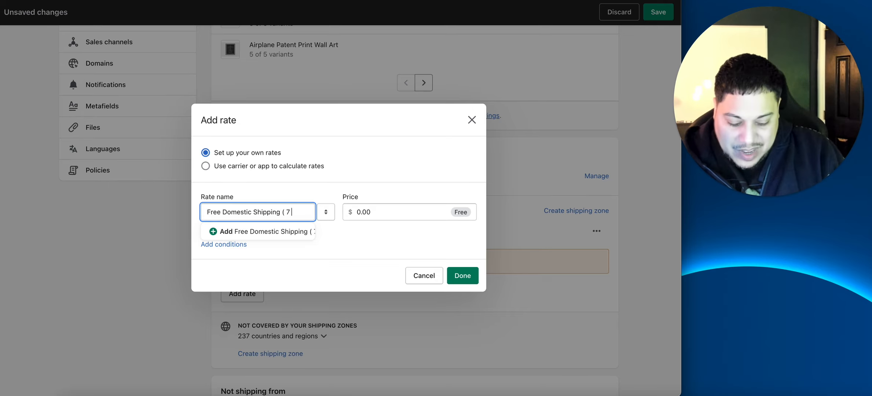
{"action": "type", "text": " - 10 Business days"}
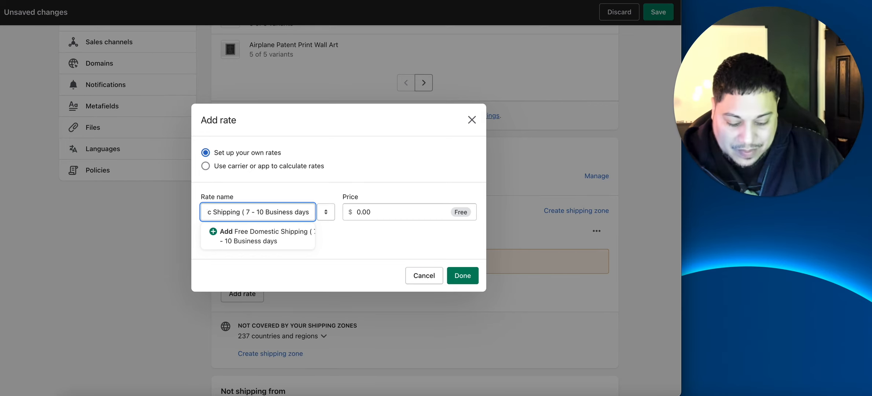
{"action": "type", "text": ")"}
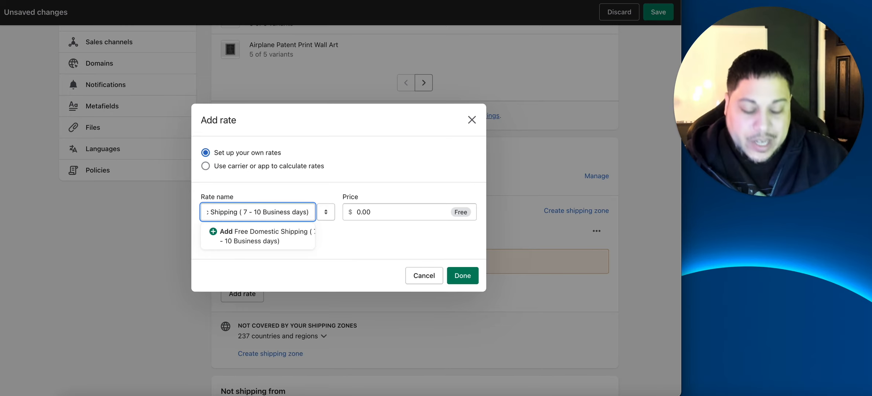
Remove the delivery time in parentheses from the end of the Free Domestic Shipping rate name
{"action": "key", "text": "BackSpace"}
{"action": "key", "text": "BackSpace"}
{"action": "key", "text": "BackSpace"}
{"action": "key", "text": "BackSpace"}
{"action": "key", "text": "BackSpace"}
{"action": "key", "text": "BackSpace"}
{"action": "key", "text": "BackSpace"}
{"action": "key", "text": "BackSpace"}
{"action": "key", "text": "BackSpace"}
{"action": "key", "text": "BackSpace"}
{"action": "key", "text": "BackSpace"}
{"action": "key", "text": "BackSpace"}
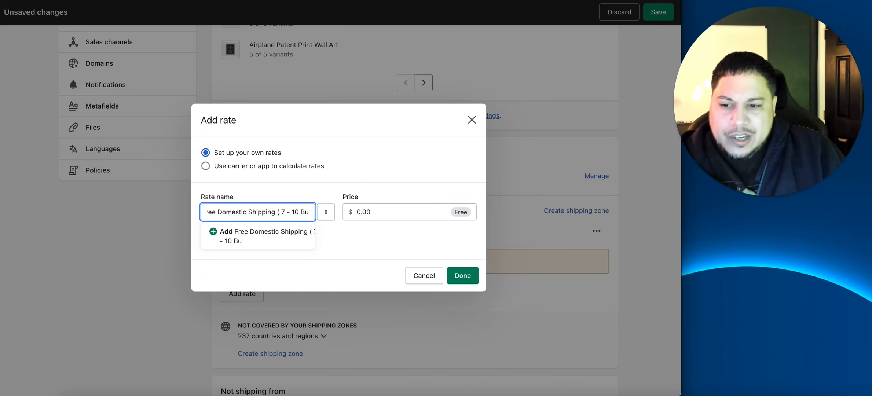
{"action": "key", "text": "BackSpace"}
{"action": "key", "text": "BackSpace"}
{"action": "key", "text": "BackSpace"}
{"action": "key", "text": "BackSpace"}
{"action": "key", "text": "BackSpace"}
{"action": "key", "text": "BackSpace"}
{"action": "key", "text": "BackSpace"}
{"action": "key", "text": "BackSpace"}
{"action": "key", "text": "BackSpace"}
{"action": "key", "text": "BackSpace"}
{"action": "key", "text": "BackSpace"}
{"action": "key", "text": "BackSpace"}
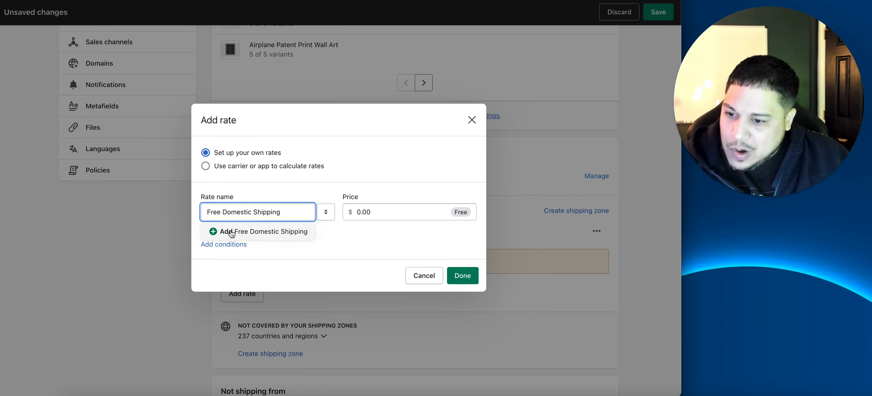
Add Free Domestic Shipping as a free rate to the Continental US zone and save the shipping profile
{"action": "left_click", "coordinate": [277, 228]}
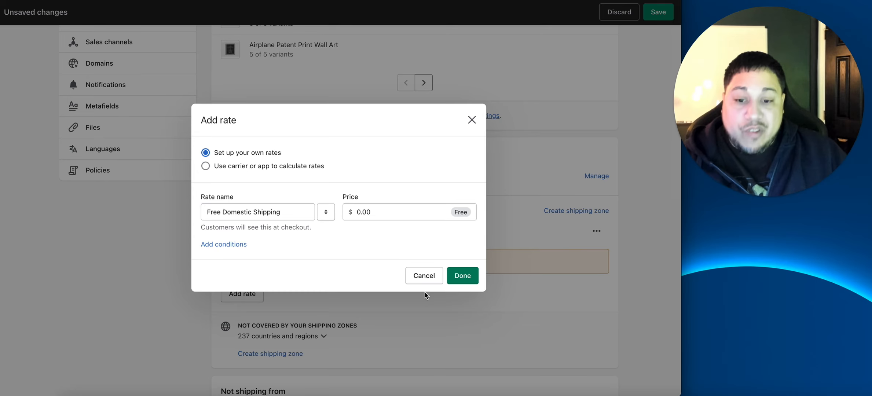
{"action": "left_click", "coordinate": [463, 275]}
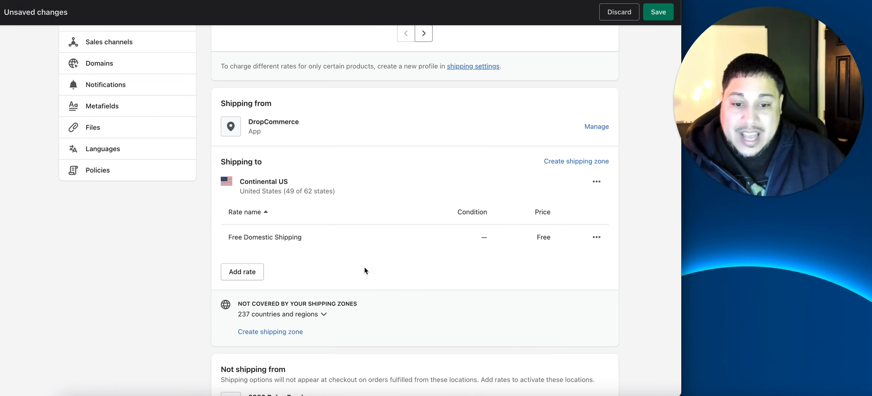
{"action": "left_click", "coordinate": [657, 14]}
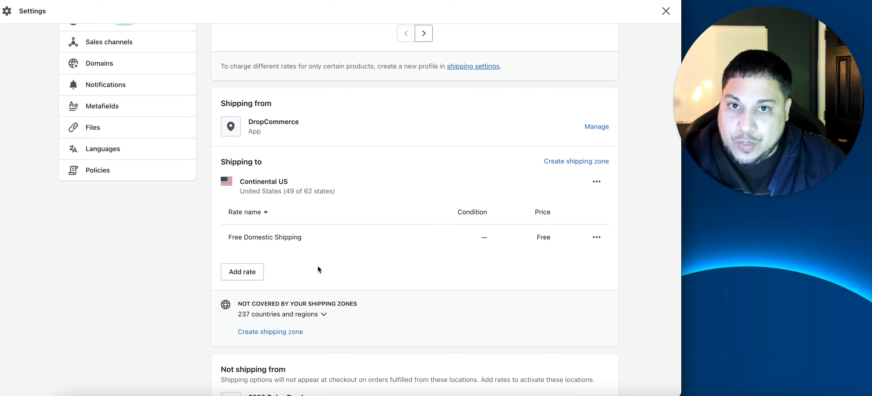
Start another rate for the Continental US zone and name it DHL Express
{"action": "left_click", "coordinate": [253, 273]}
{"action": "left_click", "coordinate": [241, 212]}
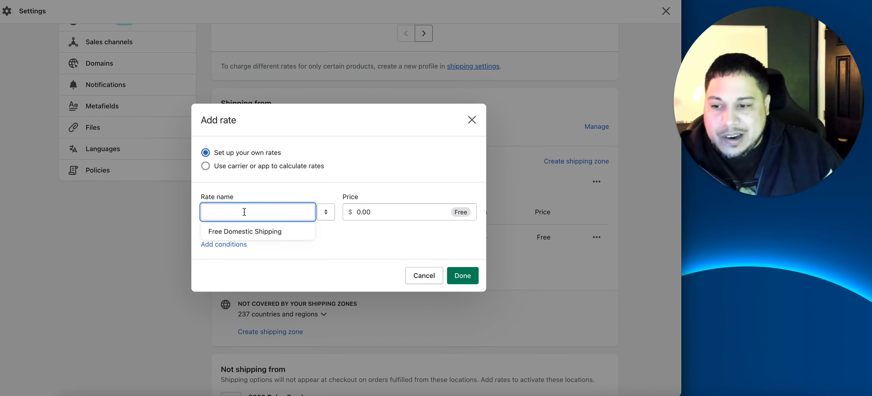
{"action": "type", "text": "DHL"}
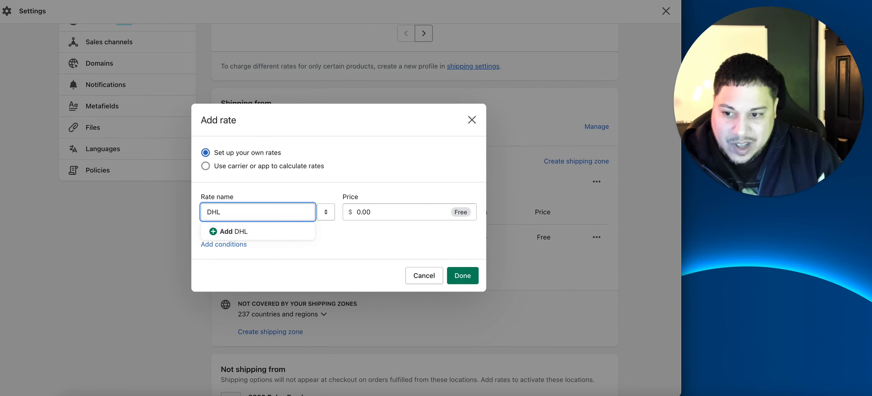
{"action": "type", "text": " Express"}
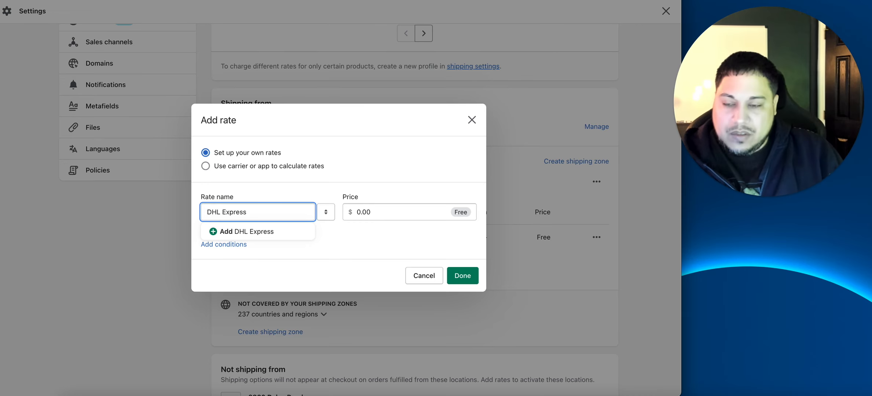
{"action": "left_click", "coordinate": [254, 231]}
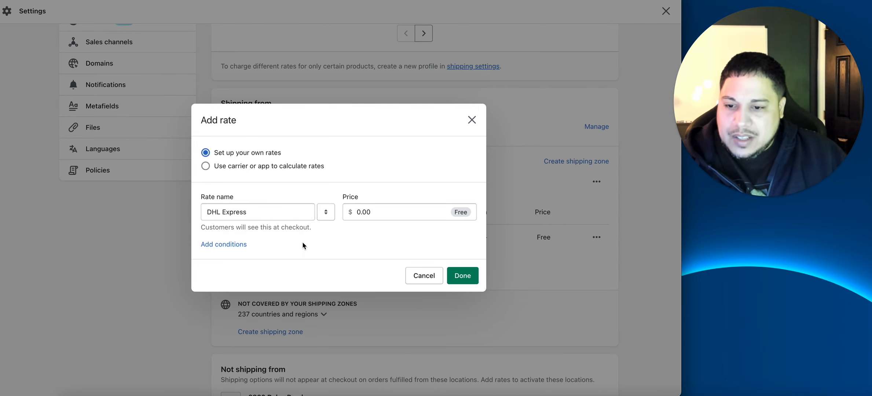
Set the price of the DHL Express rate to $15.97
{"action": "left_click_drag", "start_coordinate": [372, 212], "coordinate": [354, 214]}
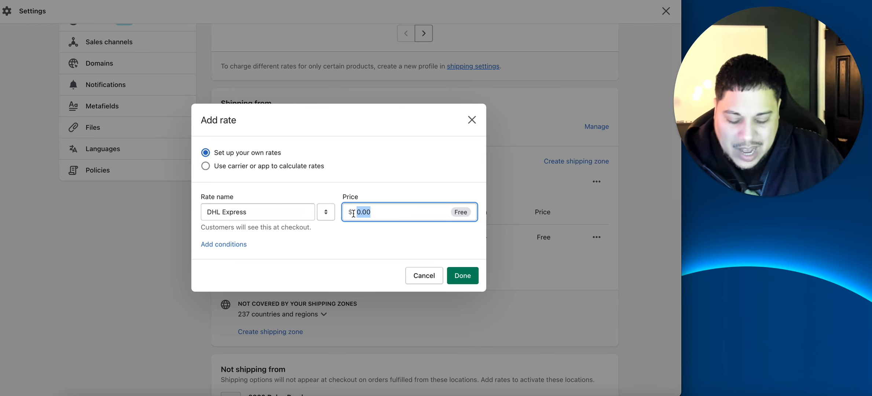
{"action": "type", "text": "15."}
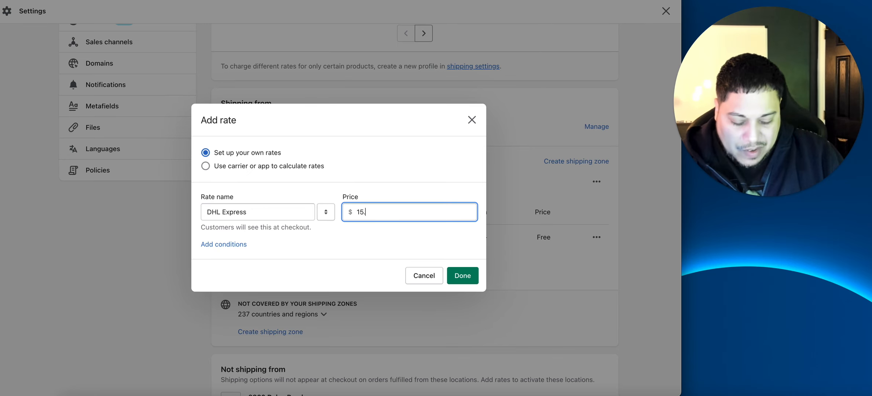
{"action": "type", "text": "97"}
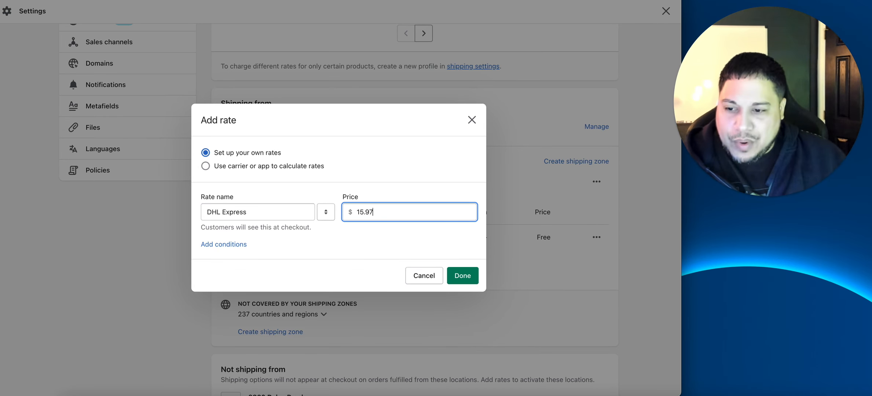
Append "(2 - 3 Business days)" to the DHL Express rate name and add the rate to the Continental US zone
{"action": "left_click", "coordinate": [274, 213]}
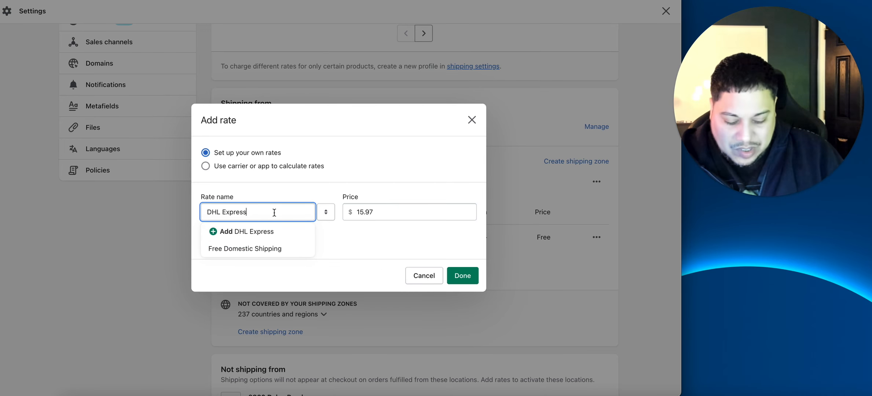
{"action": "type", "text": "("}
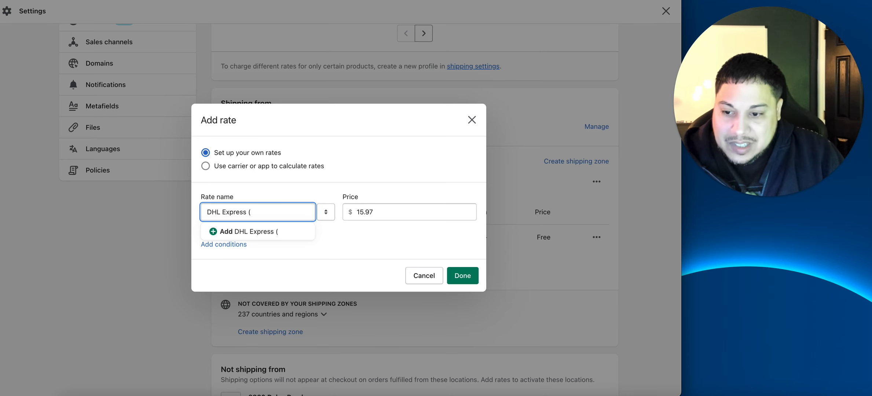
{"action": "type", "text": "2 - 3 Busine"}
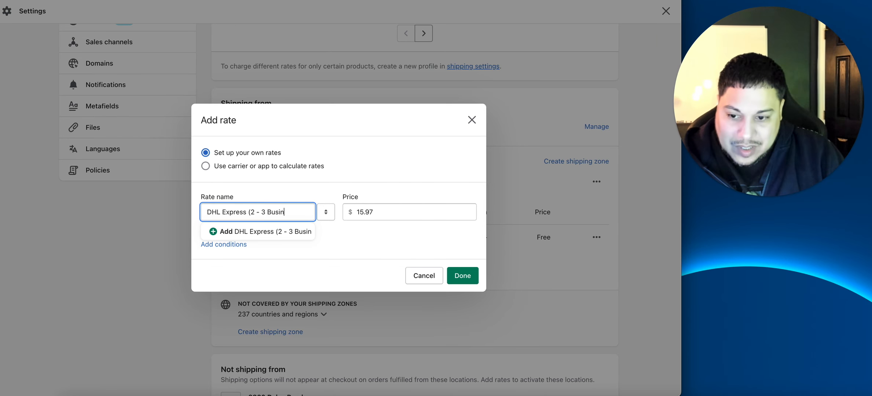
{"action": "key", "text": "BackSpace"}
{"action": "key", "text": "BackSpace"}
{"action": "type", "text": "ness days)"}
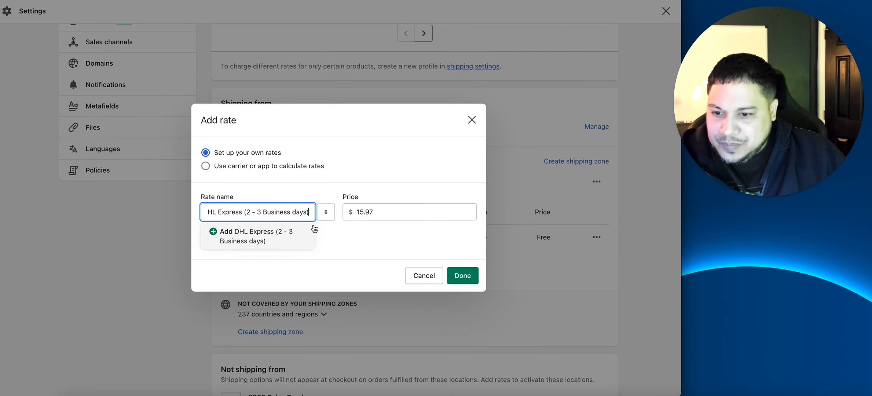
{"action": "left_click", "coordinate": [463, 277]}
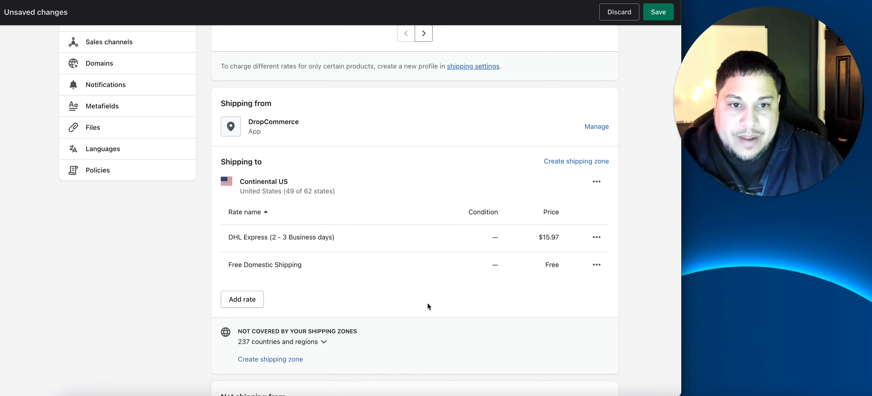
Delete the DHL Express rate from the Continental US zone and save the shipping profile
{"action": "left_click", "coordinate": [598, 238]}
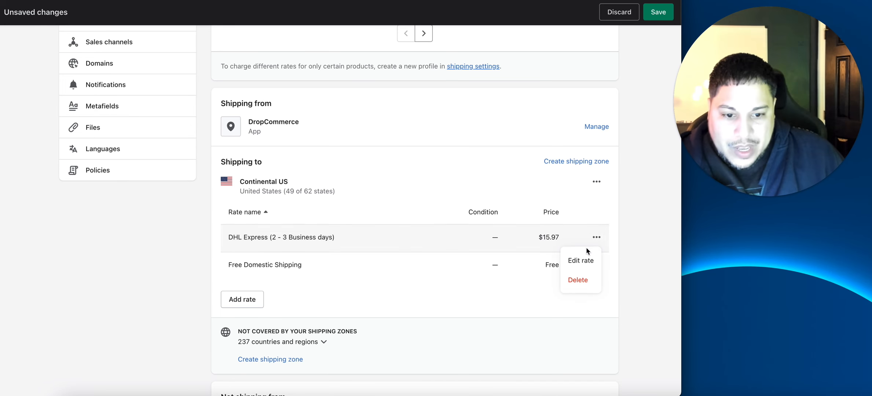
{"action": "left_click", "coordinate": [578, 280]}
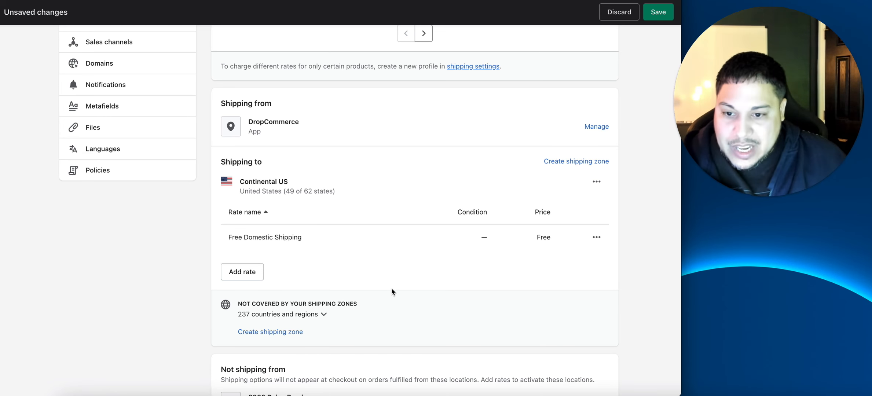
{"action": "left_click", "coordinate": [658, 12]}
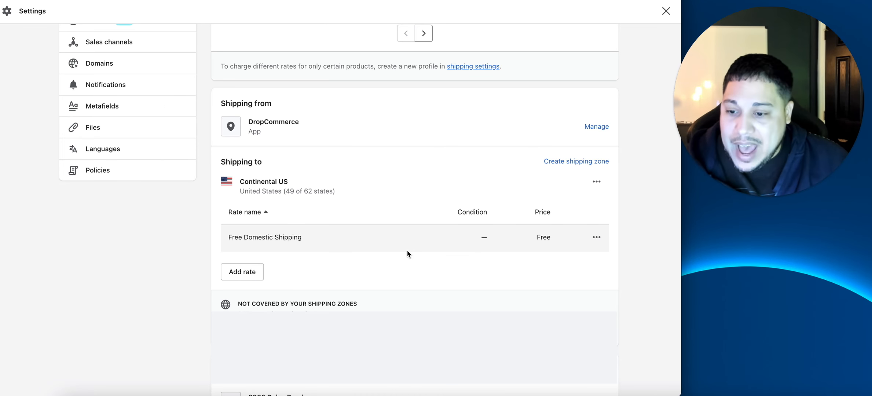
Create a shipping zone named "The Rest of the World" that covers Rest of world
{"action": "scroll", "coordinate": [408, 253], "scroll_direction": "down", "scroll_amount": 2}
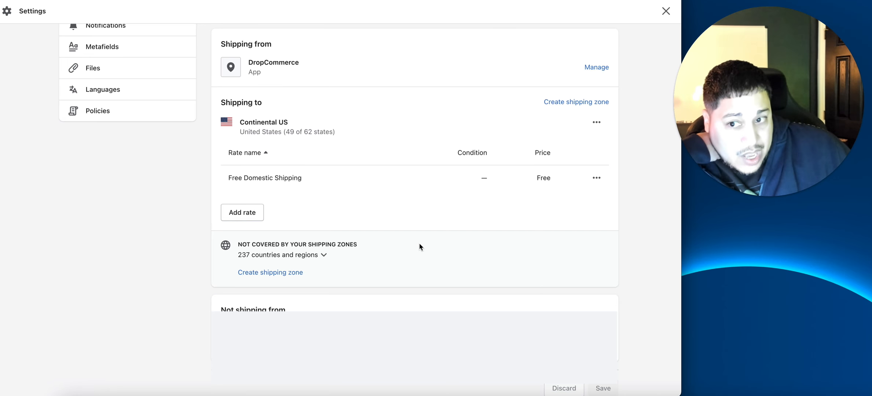
{"action": "scroll", "coordinate": [384, 195], "scroll_direction": "up", "scroll_amount": 2}
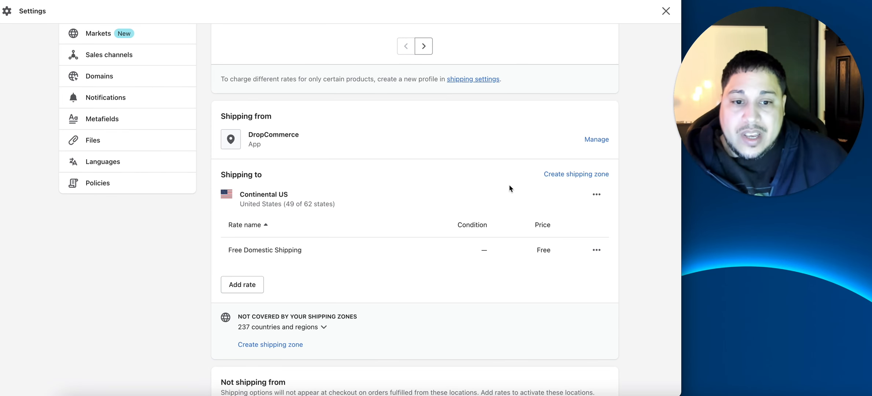
{"action": "left_click", "coordinate": [554, 176]}
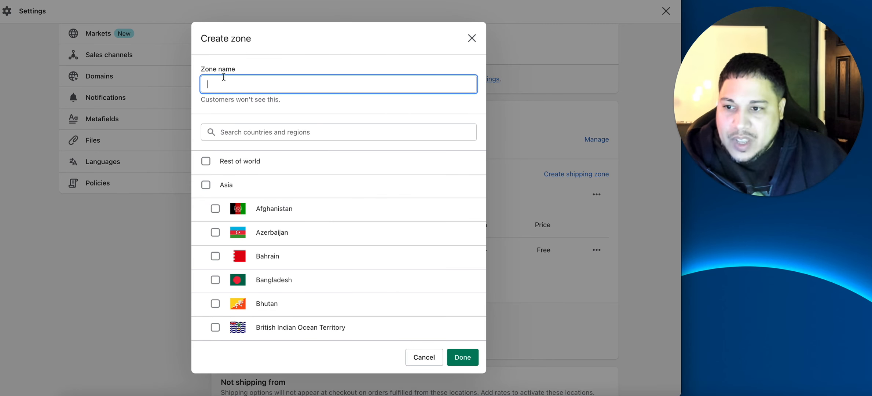
{"action": "type", "text": "The "}
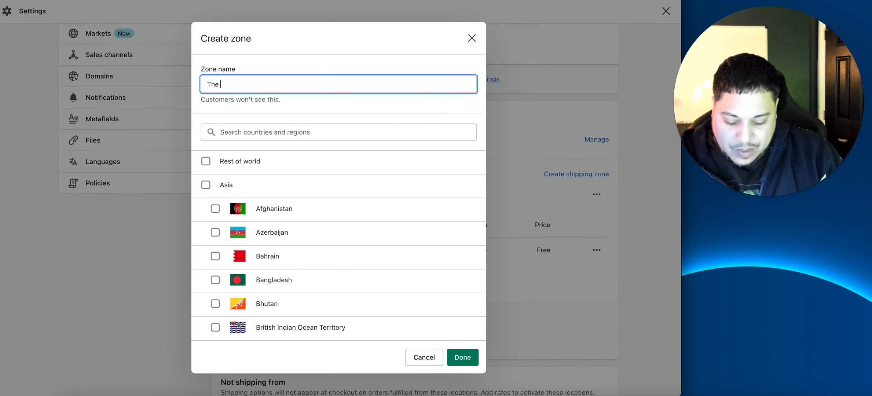
{"action": "type", "text": "Rest of the World"}
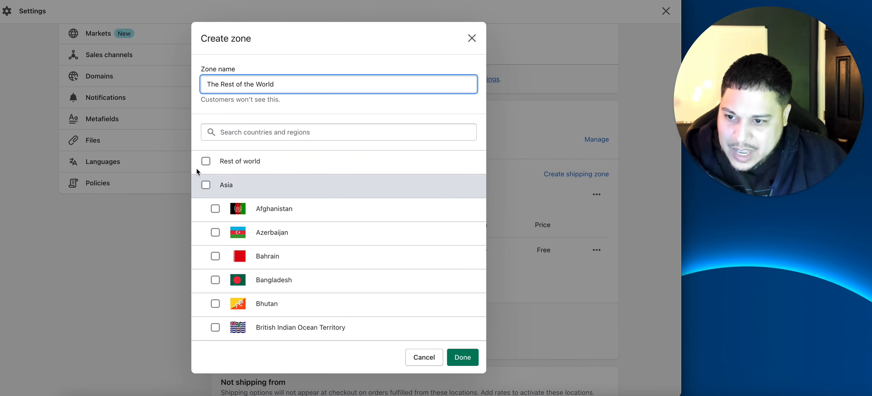
{"action": "left_click", "coordinate": [205, 161]}
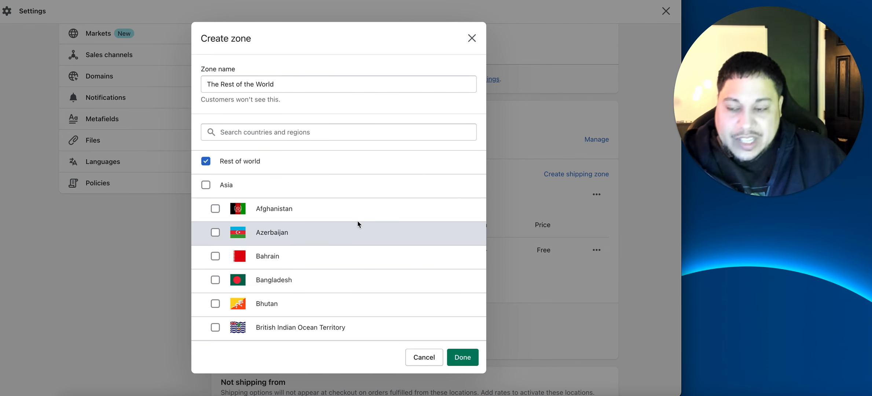
{"action": "left_click", "coordinate": [449, 356]}
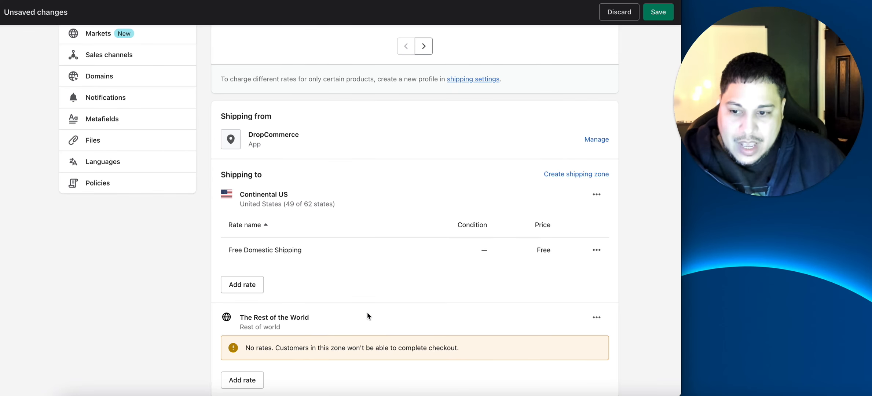
Start a rate for The Rest of the World zone named "International Shipping" with a price of $14.99
{"action": "scroll", "coordinate": [348, 278], "scroll_direction": "down", "scroll_amount": 1}
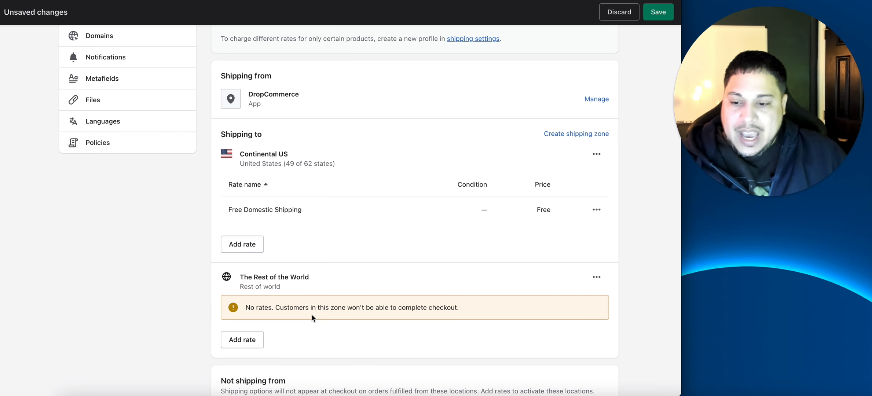
{"action": "left_click", "coordinate": [242, 338]}
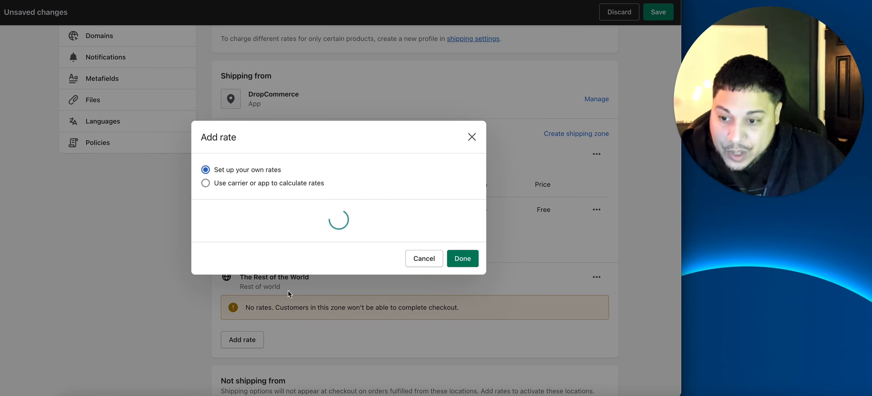
{"action": "left_click", "coordinate": [259, 214]}
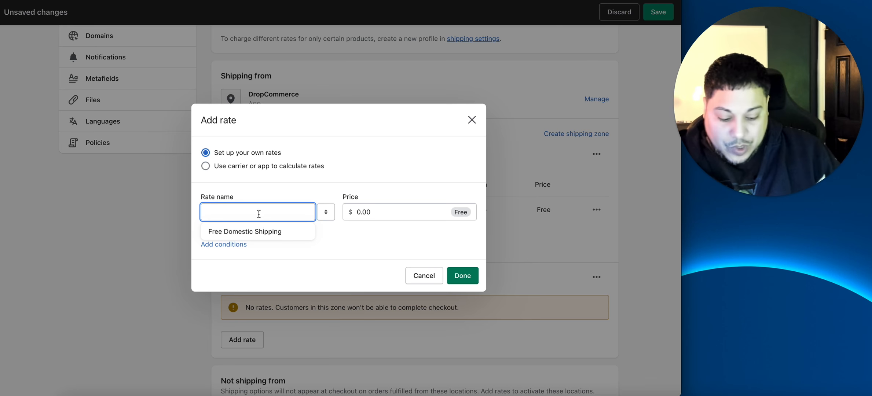
{"action": "type", "text": "International"}
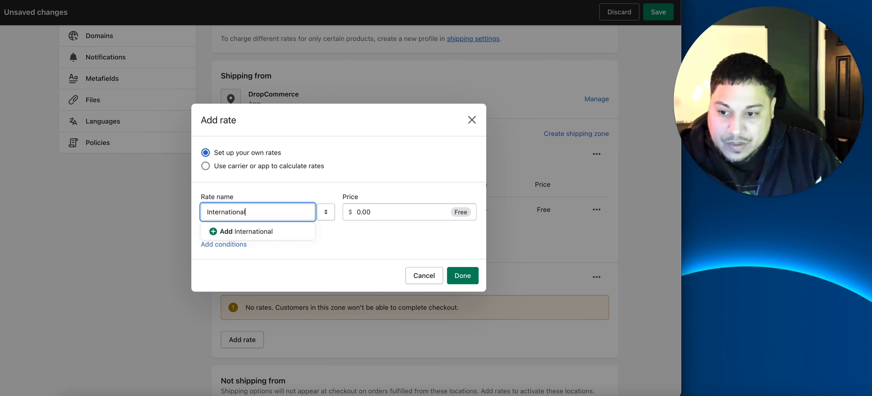
{"action": "type", "text": " Shipping"}
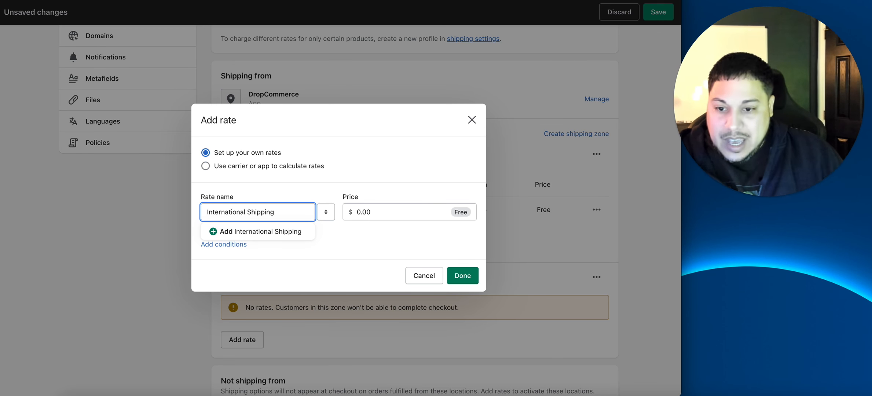
{"action": "left_click", "coordinate": [385, 213]}
{"action": "double_click", "coordinate": [386, 214]}
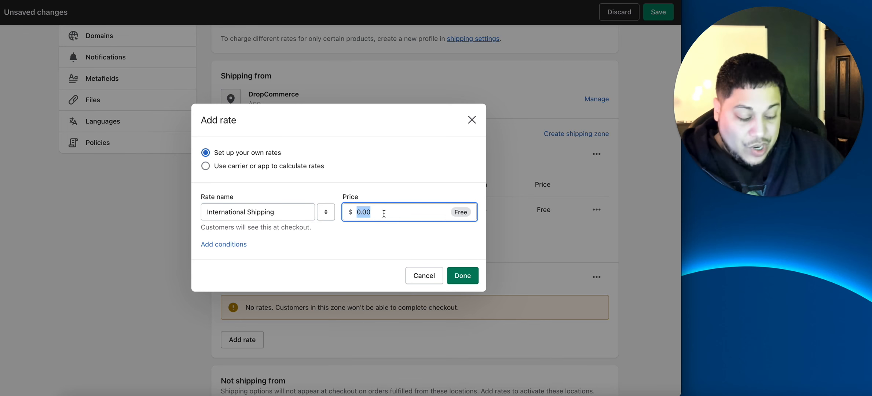
{"action": "type", "text": "14.99"}
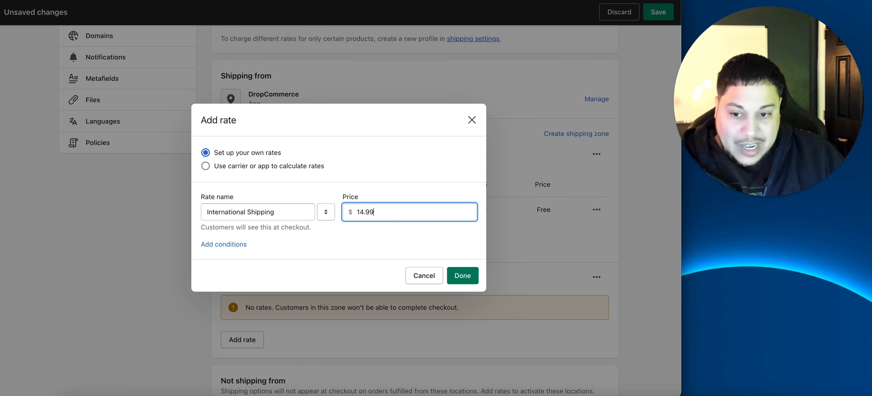
Append "(7 to 10 business days)" to the International Shipping rate name and add the rate to the zone
{"action": "left_click", "coordinate": [298, 217]}
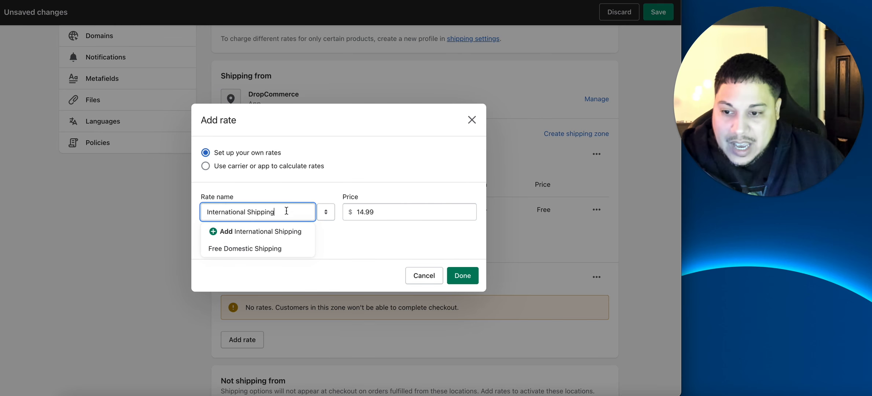
{"action": "type", "text": "("}
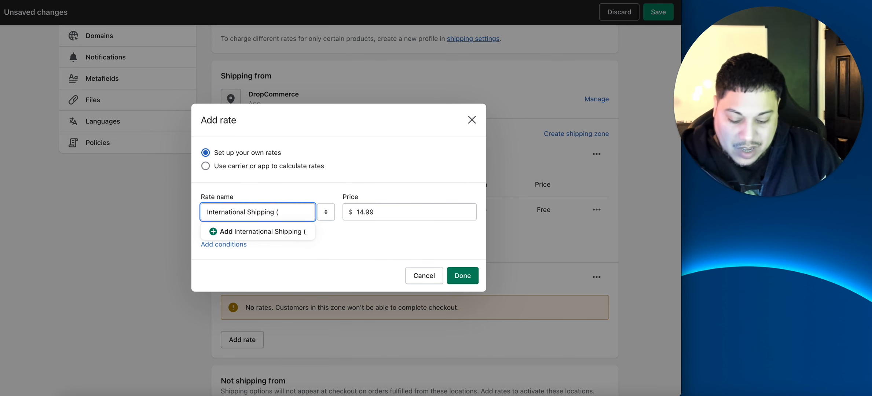
{"action": "type", "text": "7"}
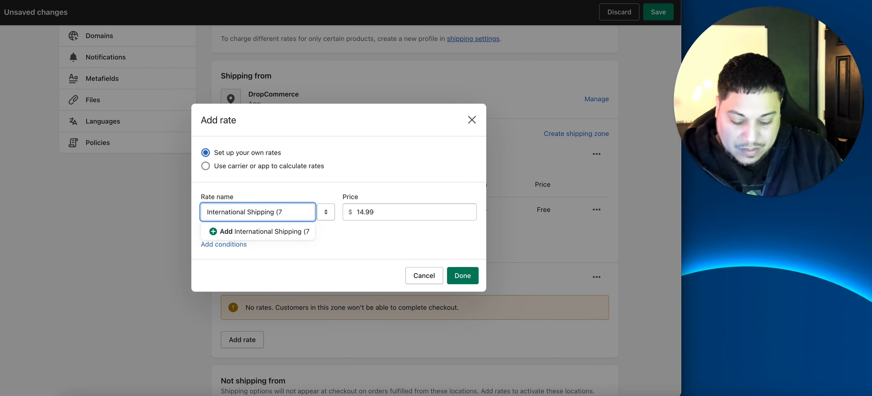
{"action": "type", "text": " to 10"}
{"action": "key", "text": "BackSpace"}
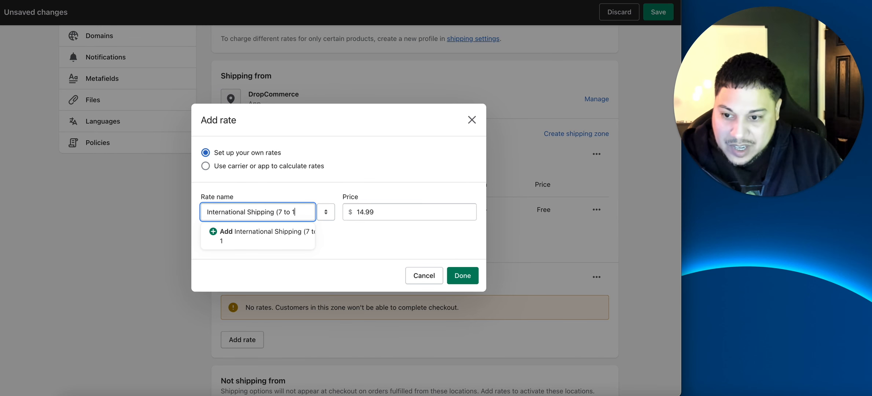
{"action": "left_click", "coordinate": [263, 234]}
{"action": "left_click", "coordinate": [299, 212]}
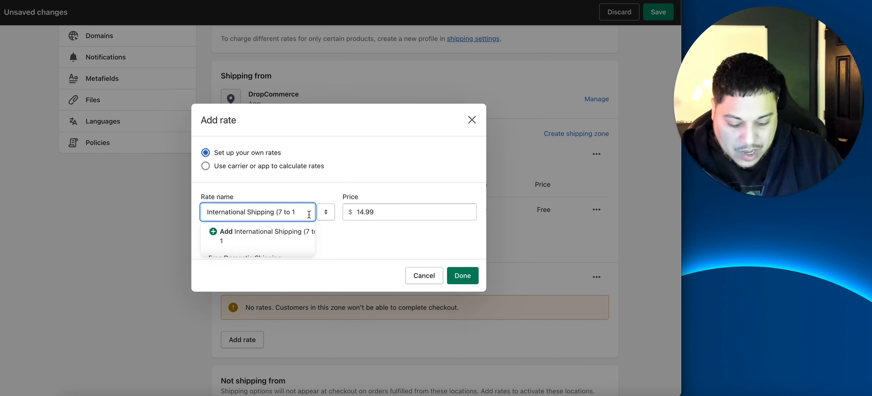
{"action": "type", "text": "0 business days"}
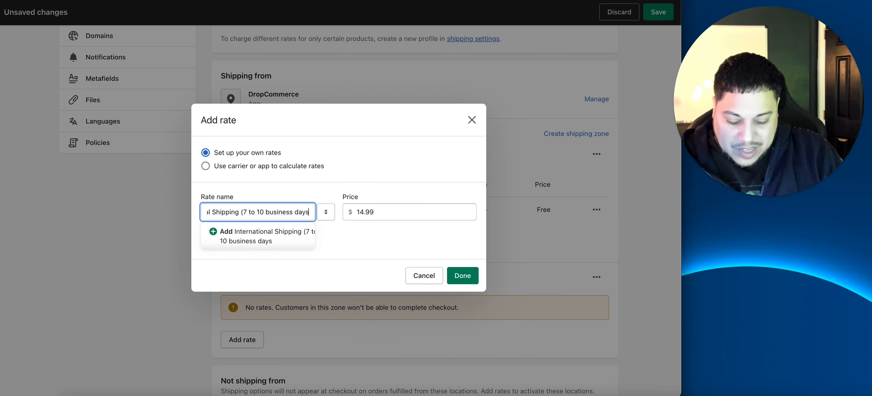
{"action": "left_click", "coordinate": [281, 239]}
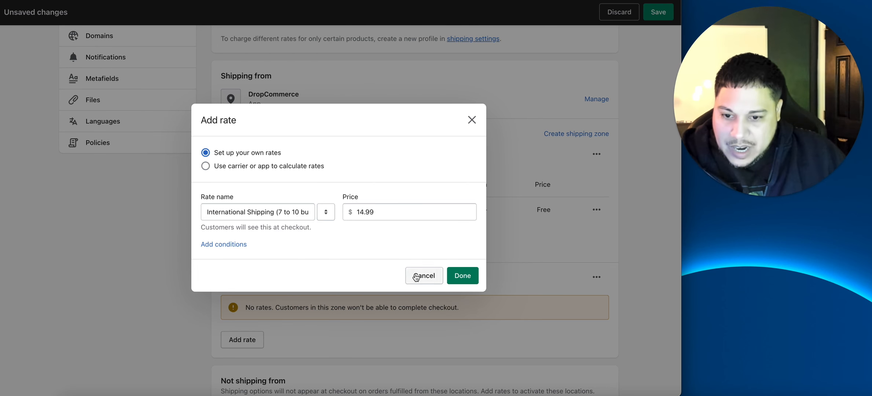
{"action": "left_click", "coordinate": [463, 276]}
Delete the International Shipping rate from The Rest of the World zone and save the shipping profile
{"action": "scroll", "coordinate": [401, 315], "scroll_direction": "down", "scroll_amount": 1}
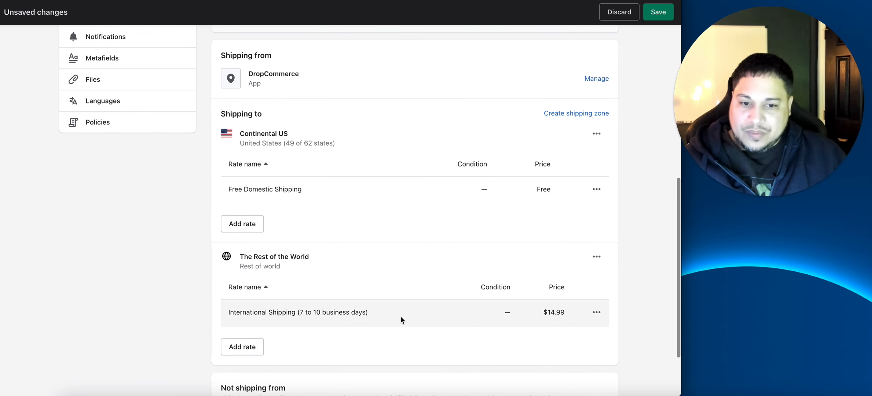
{"action": "scroll", "coordinate": [401, 315], "scroll_direction": "up", "scroll_amount": 1}
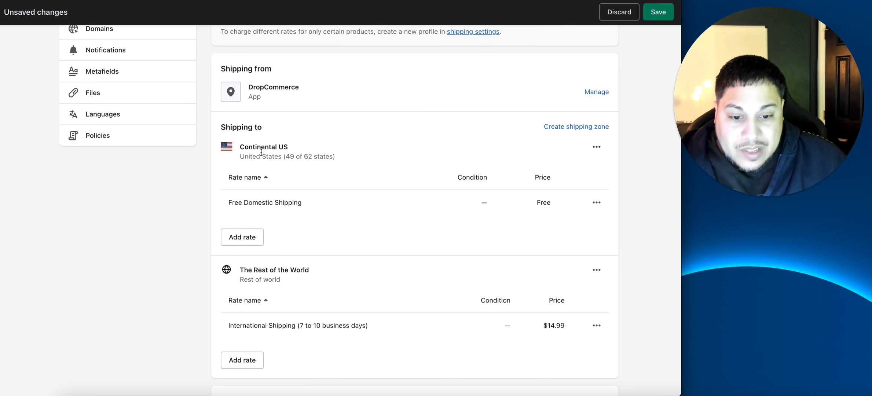
{"action": "left_click", "coordinate": [597, 325]}
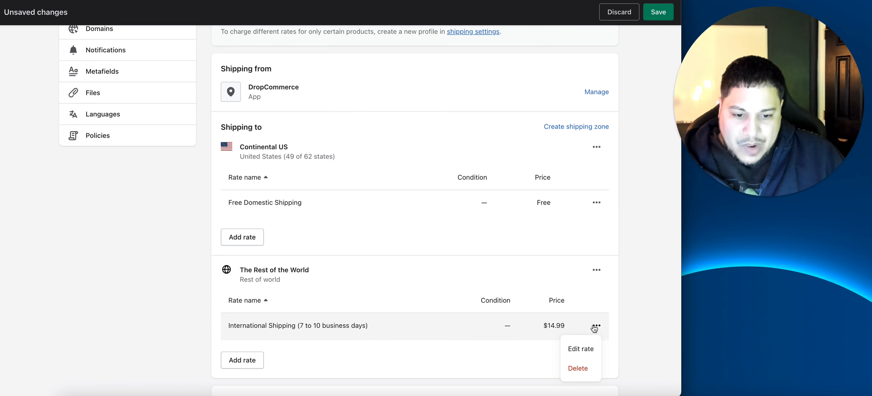
{"action": "left_click", "coordinate": [578, 368]}
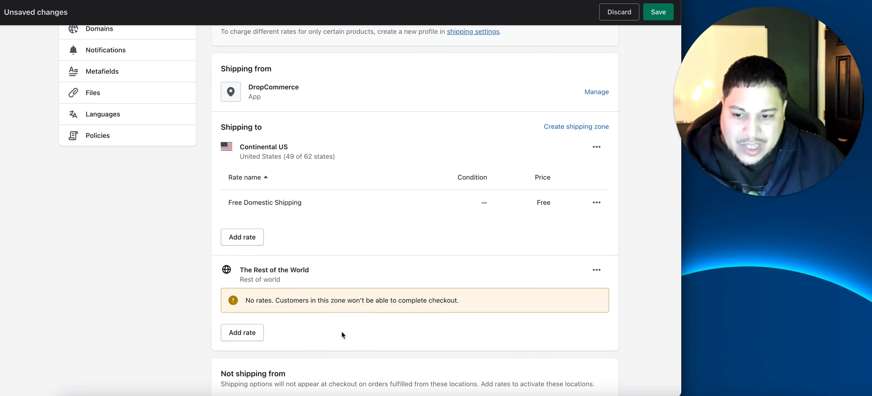
{"action": "left_click", "coordinate": [653, 14]}
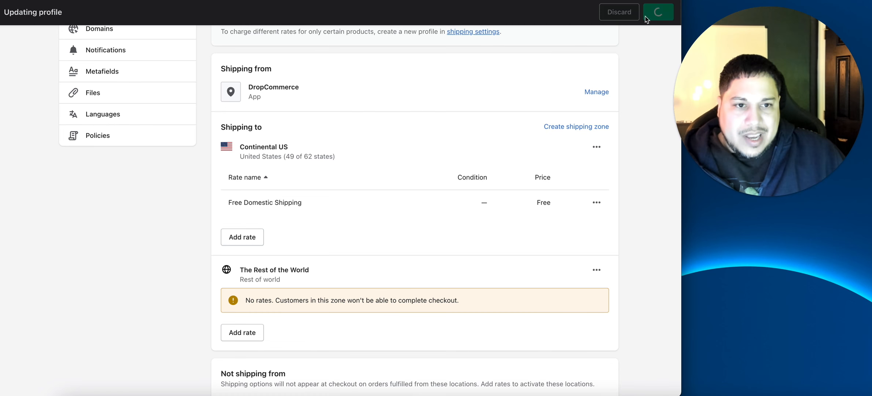